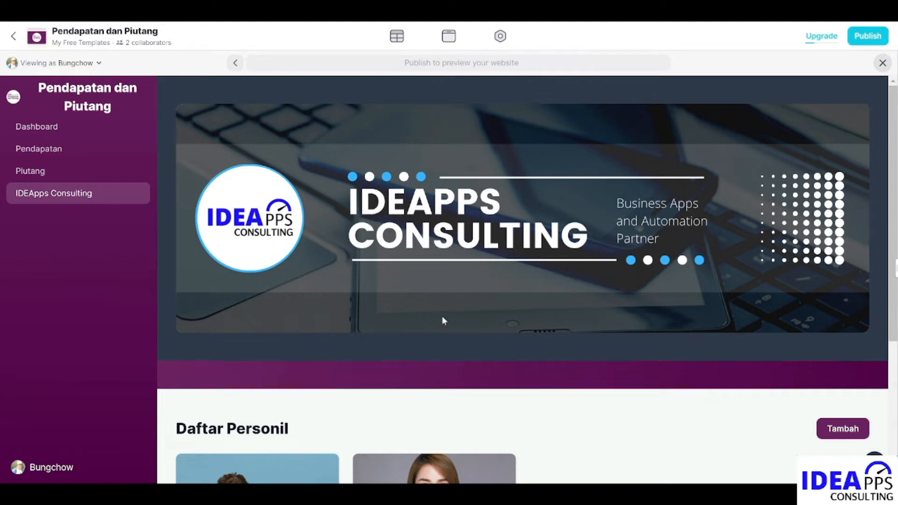
- Look over the Daftar Personil list and switch the preview to view the app as the Finance Admin user
{"action": "scroll", "coordinate": [448, 306], "scroll_direction": "down", "scroll_amount": 1}
{"action": "scroll", "coordinate": [449, 310], "scroll_direction": "down", "scroll_amount": 1}
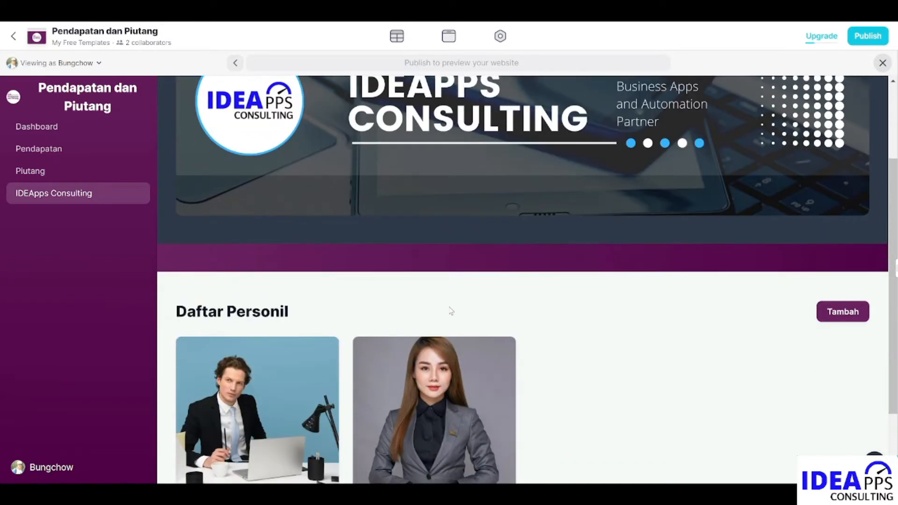
{"action": "scroll", "coordinate": [451, 311], "scroll_direction": "down", "scroll_amount": 2}
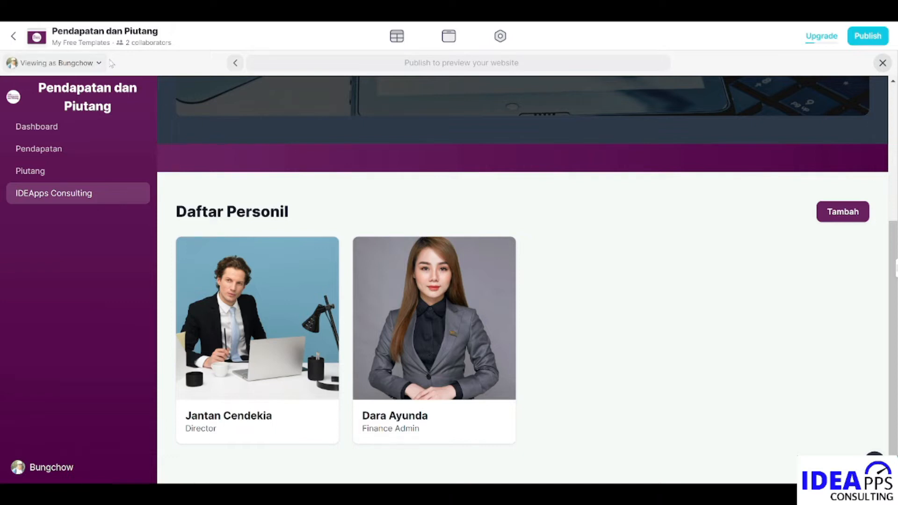
{"action": "left_click", "coordinate": [100, 64]}
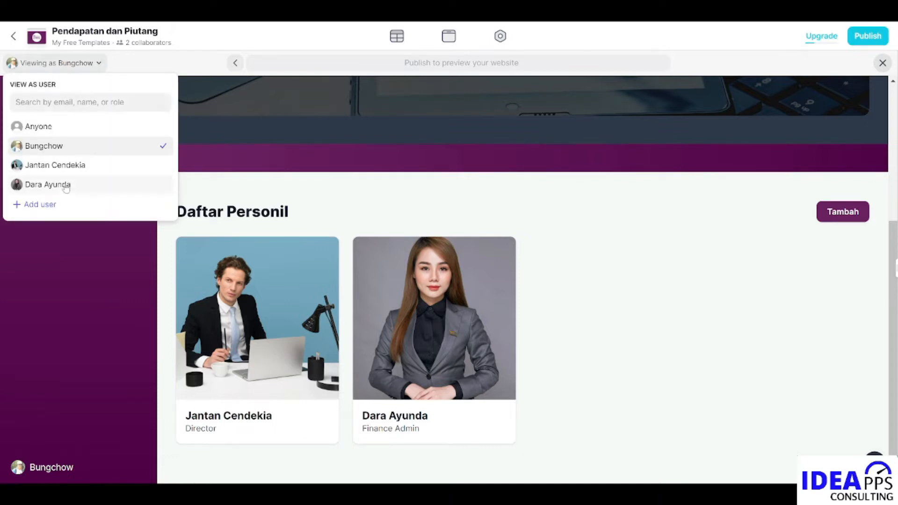
{"action": "left_click", "coordinate": [65, 186]}
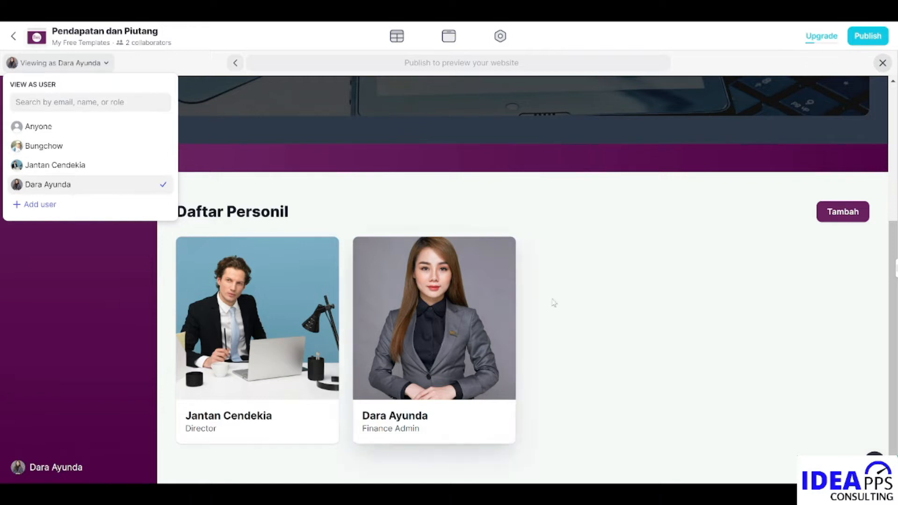
{"action": "left_click", "coordinate": [596, 290]}
{"action": "scroll", "coordinate": [590, 294], "scroll_direction": "up", "scroll_amount": 5}
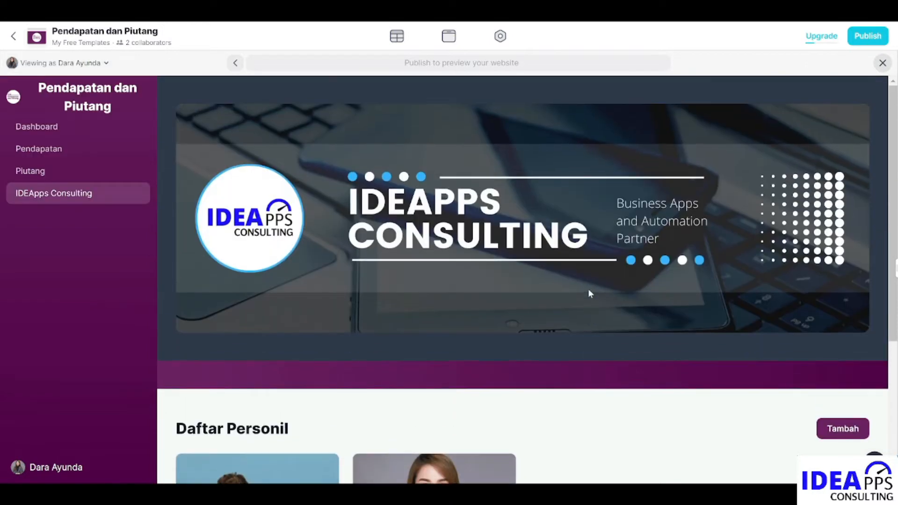
{"action": "scroll", "coordinate": [589, 294], "scroll_direction": "down", "scroll_amount": 4}
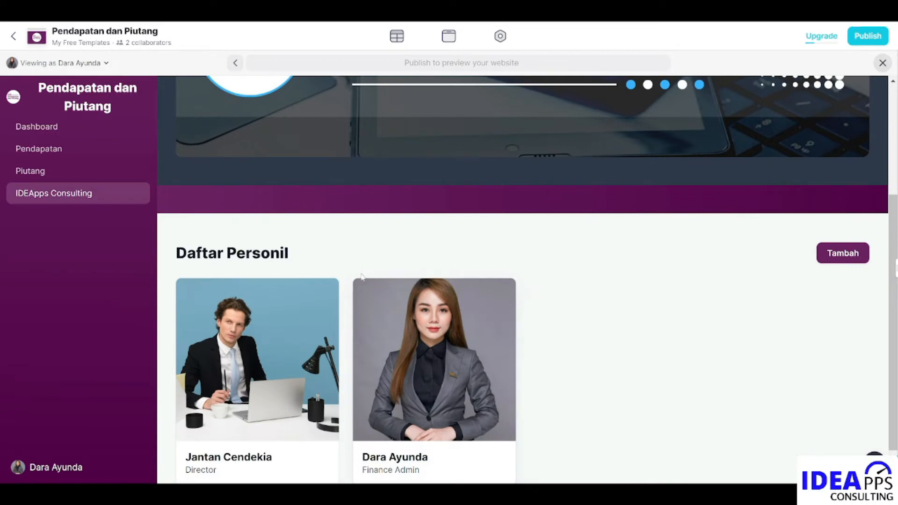
- Open the form for adding personnel, examine its input fields, and close it without submitting
{"action": "left_click", "coordinate": [843, 258]}
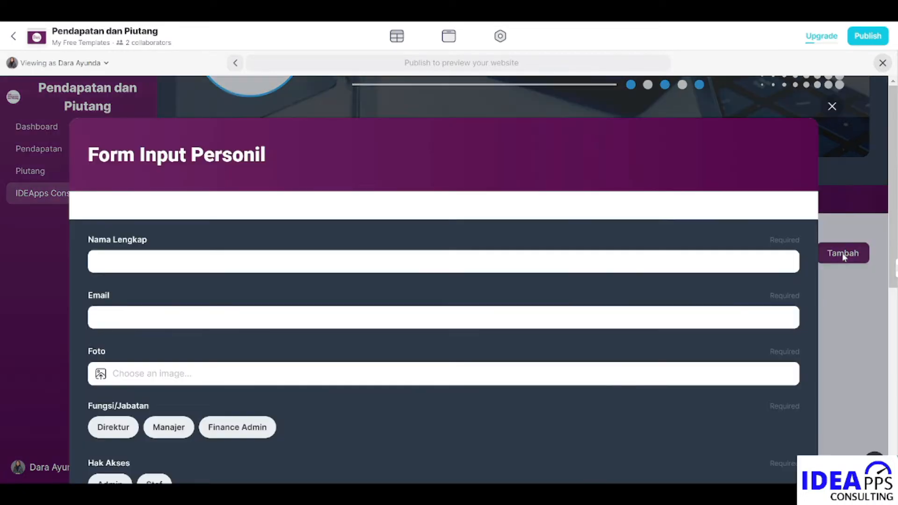
{"action": "scroll", "coordinate": [397, 326], "scroll_direction": "down", "scroll_amount": 1}
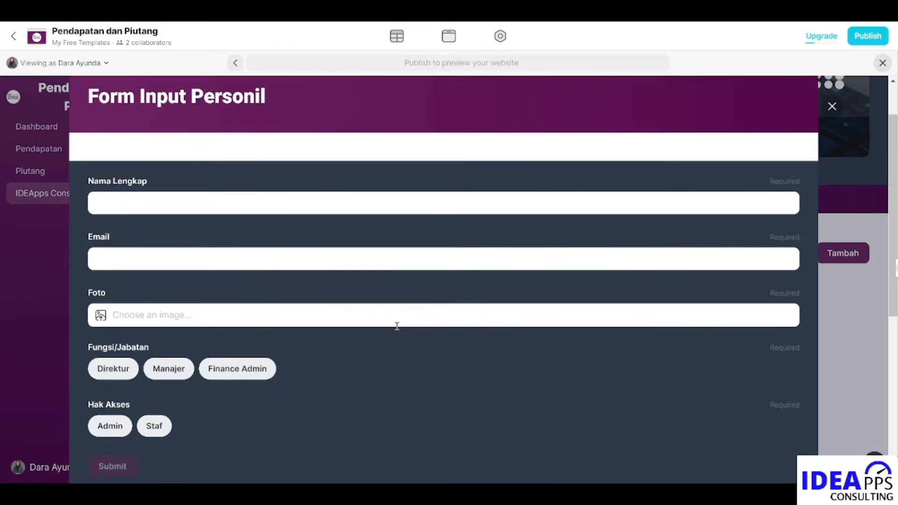
{"action": "scroll", "coordinate": [396, 331], "scroll_direction": "down", "scroll_amount": 5}
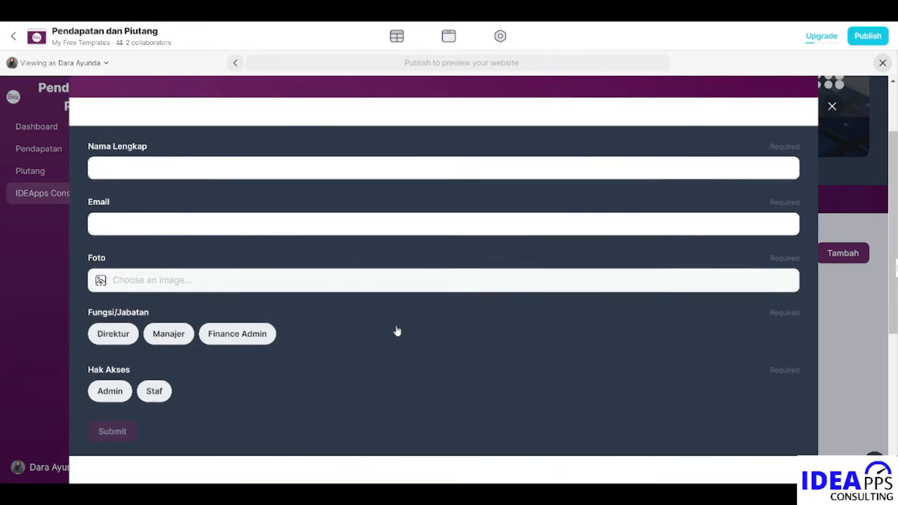
{"action": "scroll", "coordinate": [398, 330], "scroll_direction": "up", "scroll_amount": 6}
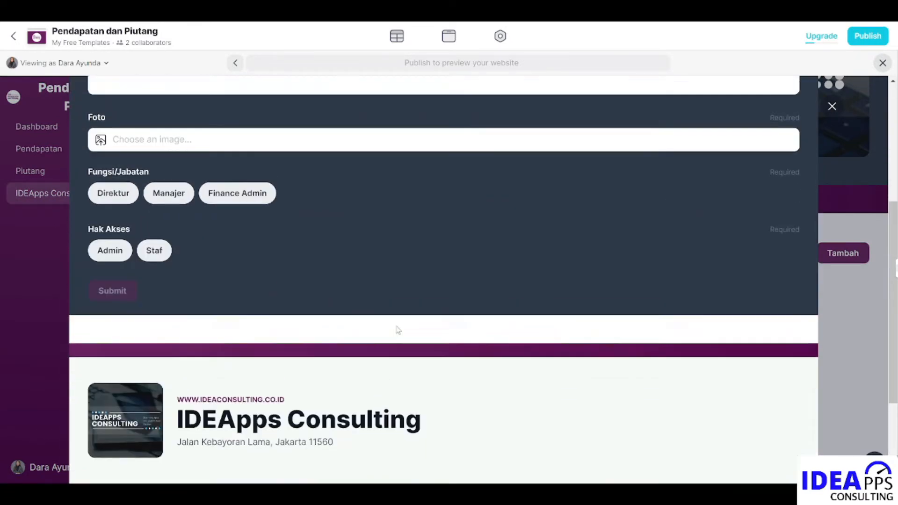
{"action": "left_click", "coordinate": [832, 107]}
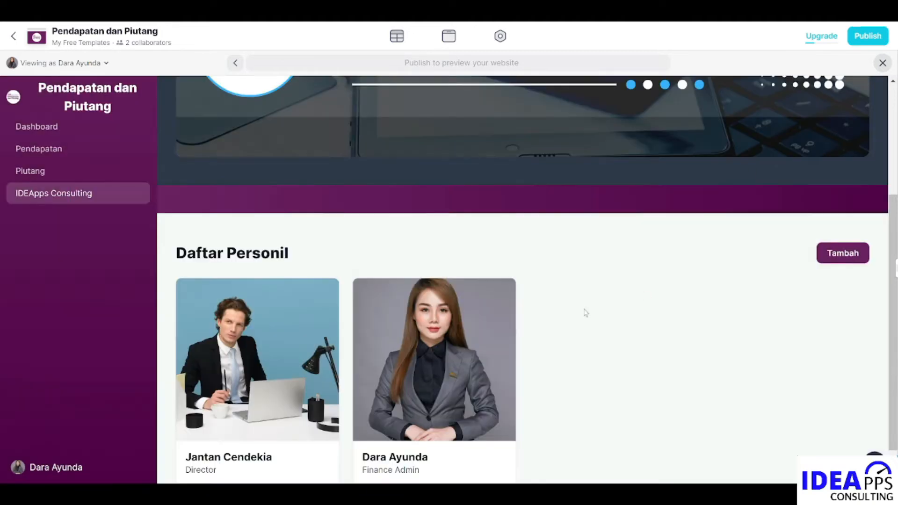
- Examine the Dashboard page's 2022 summary cards, the order chart, the income and receivables chart, and the client list
{"action": "left_click", "coordinate": [52, 126]}
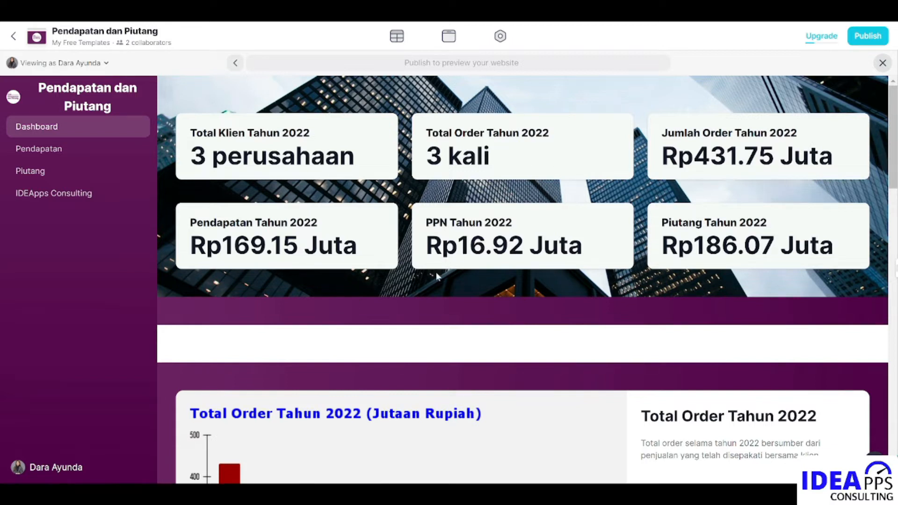
{"action": "scroll", "coordinate": [415, 285], "scroll_direction": "down", "scroll_amount": 2}
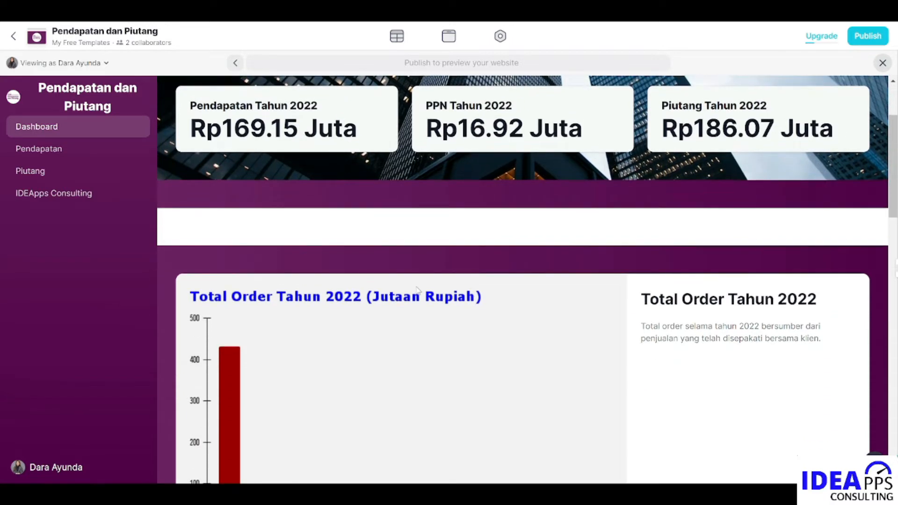
{"action": "scroll", "coordinate": [417, 289], "scroll_direction": "down", "scroll_amount": 1}
{"action": "scroll", "coordinate": [416, 286], "scroll_direction": "down", "scroll_amount": 2}
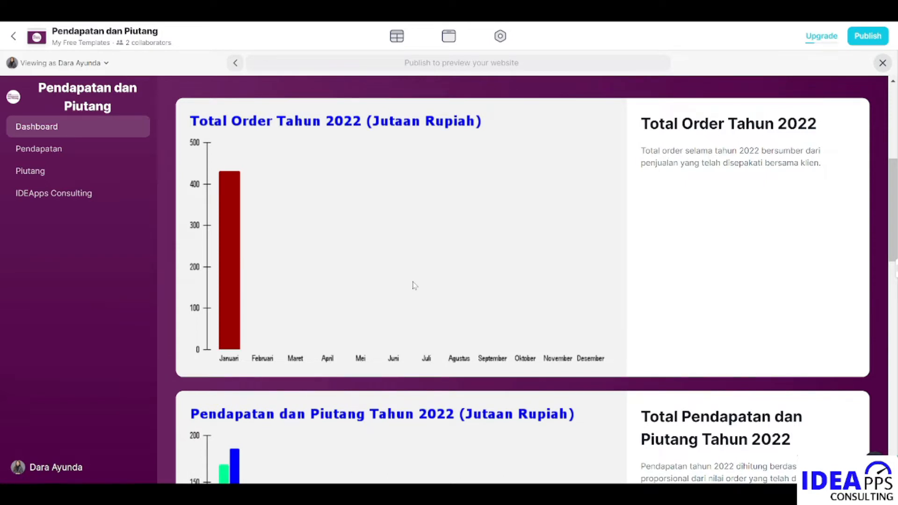
{"action": "scroll", "coordinate": [414, 285], "scroll_direction": "down", "scroll_amount": 1}
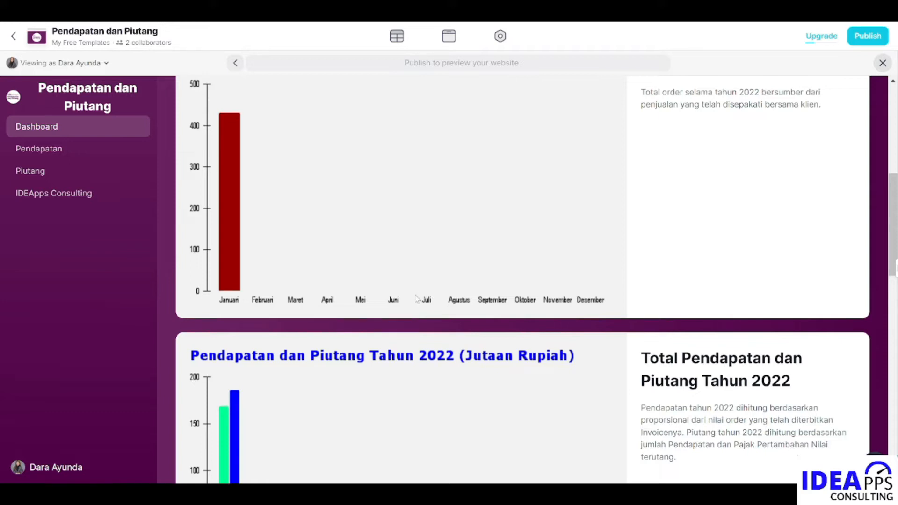
{"action": "scroll", "coordinate": [412, 296], "scroll_direction": "up", "scroll_amount": 1}
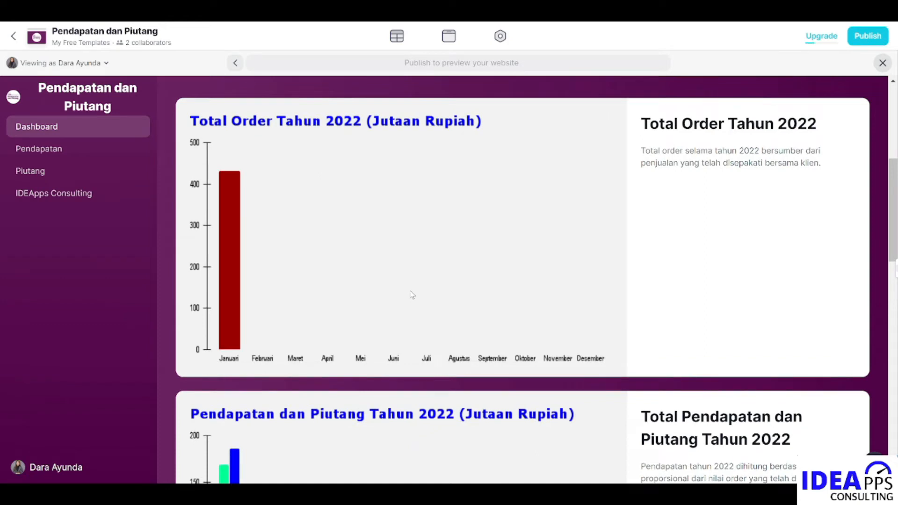
{"action": "scroll", "coordinate": [412, 295], "scroll_direction": "down", "scroll_amount": 1}
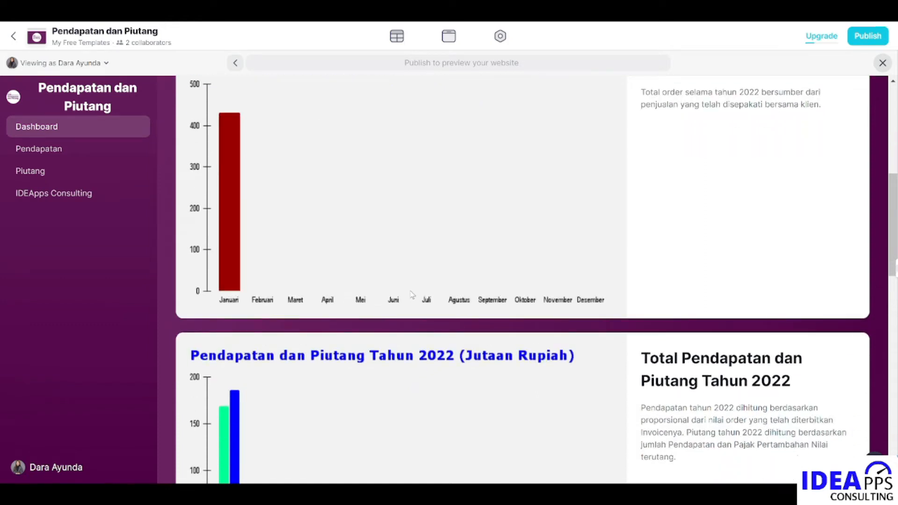
{"action": "scroll", "coordinate": [412, 295], "scroll_direction": "down", "scroll_amount": 4}
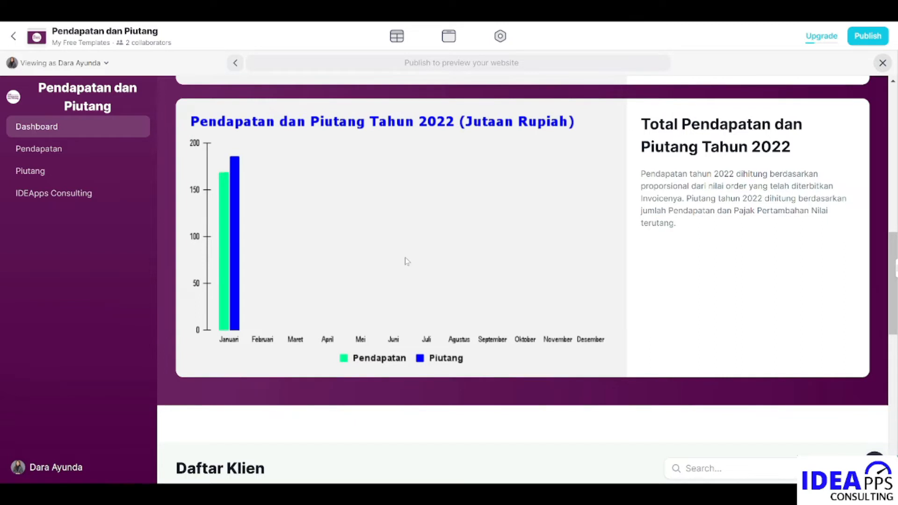
{"action": "scroll", "coordinate": [405, 258], "scroll_direction": "down", "scroll_amount": 4}
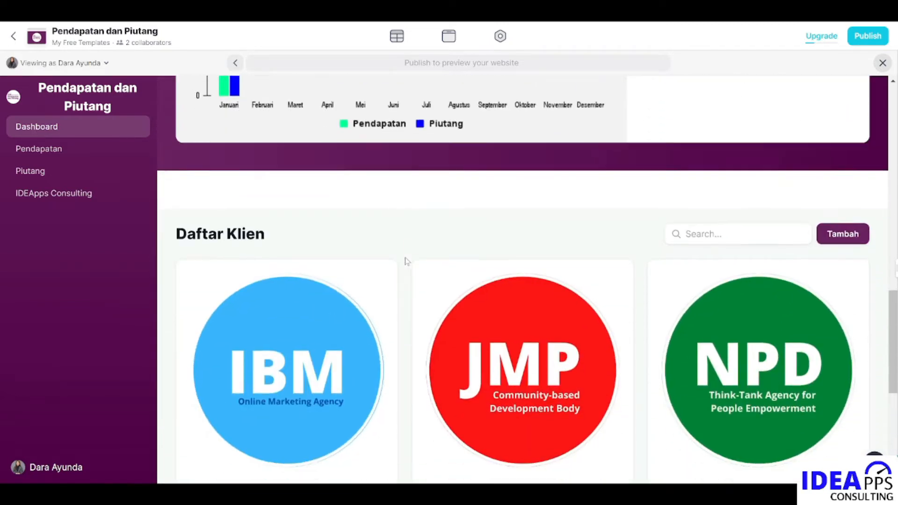
{"action": "scroll", "coordinate": [406, 261], "scroll_direction": "down", "scroll_amount": 2}
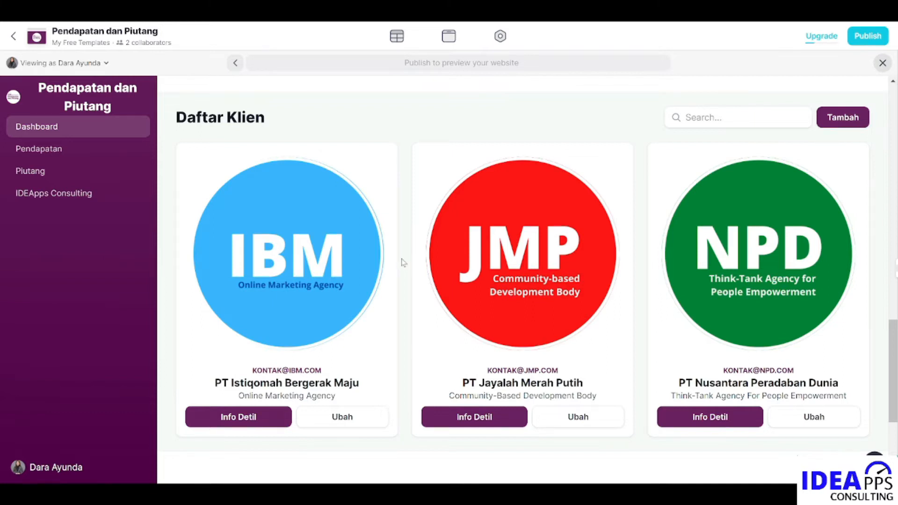
- View the details of client PT Istiqomah Bergerak Maju, including its contact person and order list, and return to the Dashboard
{"action": "left_click", "coordinate": [235, 423]}
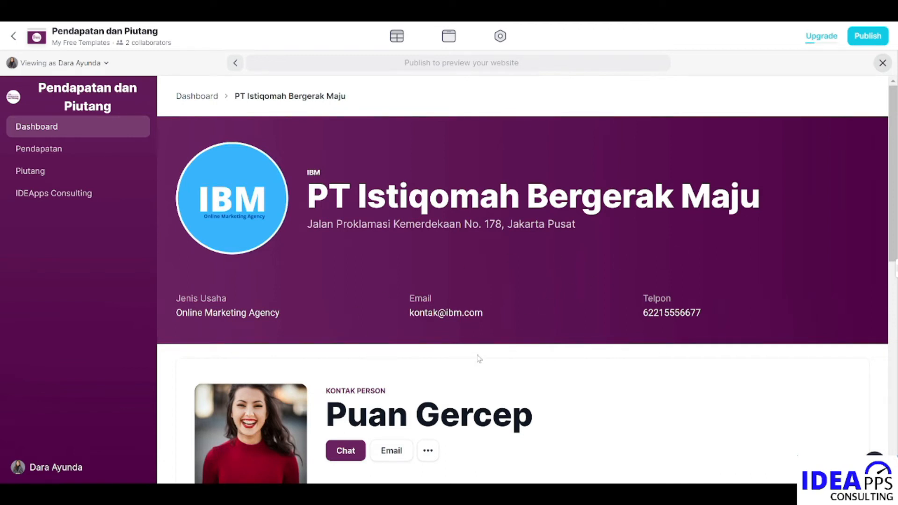
{"action": "scroll", "coordinate": [494, 304], "scroll_direction": "down", "scroll_amount": 1}
{"action": "scroll", "coordinate": [496, 307], "scroll_direction": "down", "scroll_amount": 4}
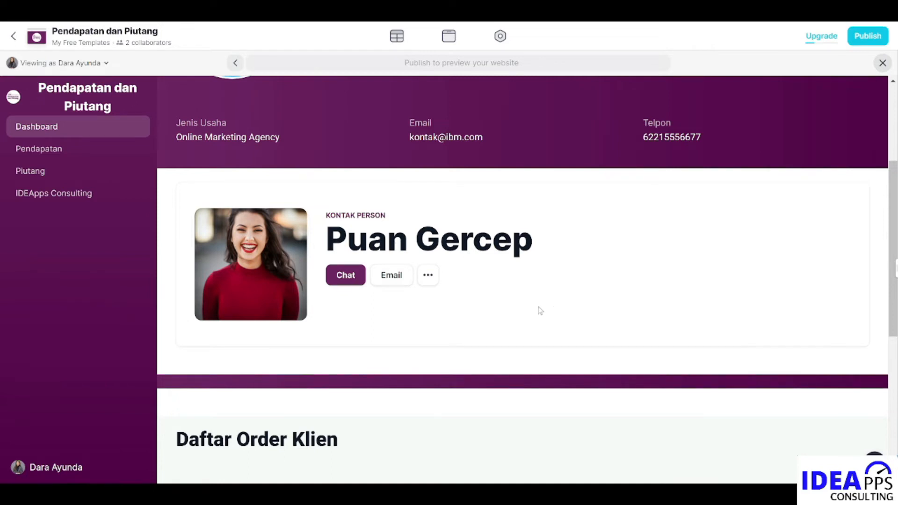
{"action": "scroll", "coordinate": [540, 310], "scroll_direction": "down", "scroll_amount": 4}
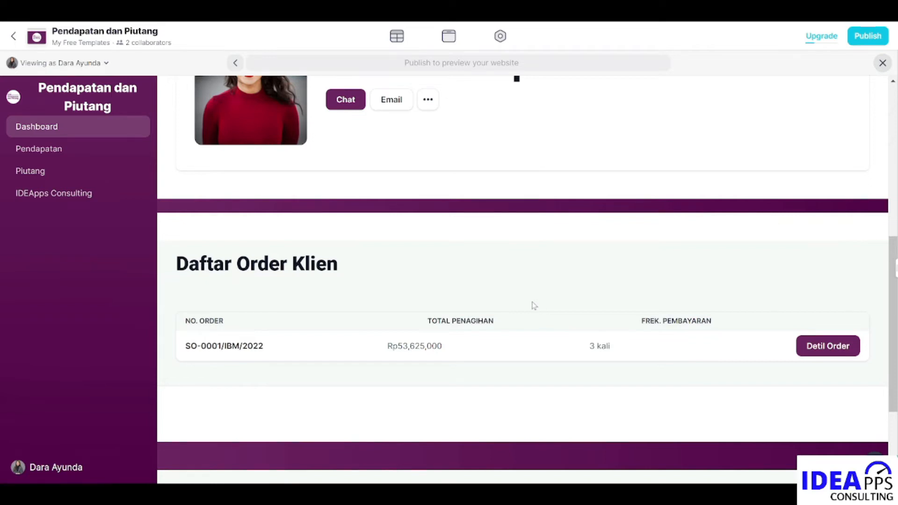
{"action": "scroll", "coordinate": [533, 305], "scroll_direction": "down", "scroll_amount": 1}
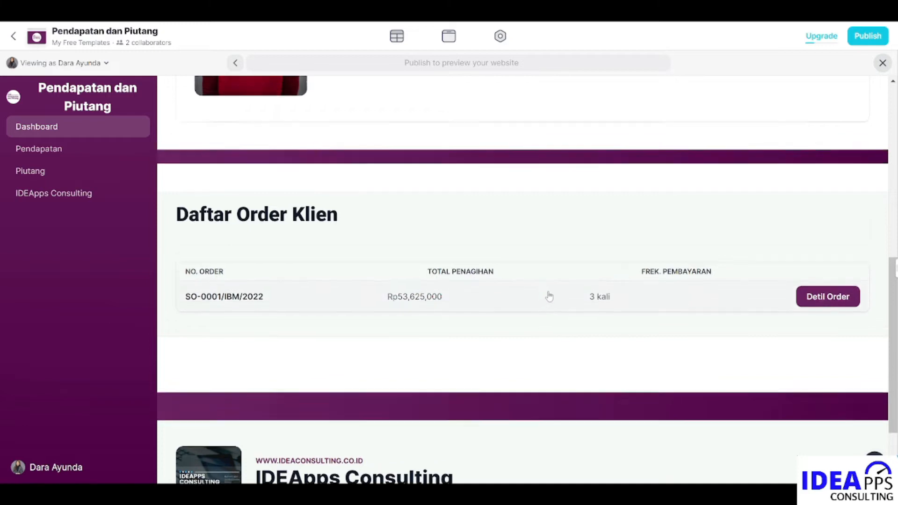
{"action": "left_click", "coordinate": [549, 294]}
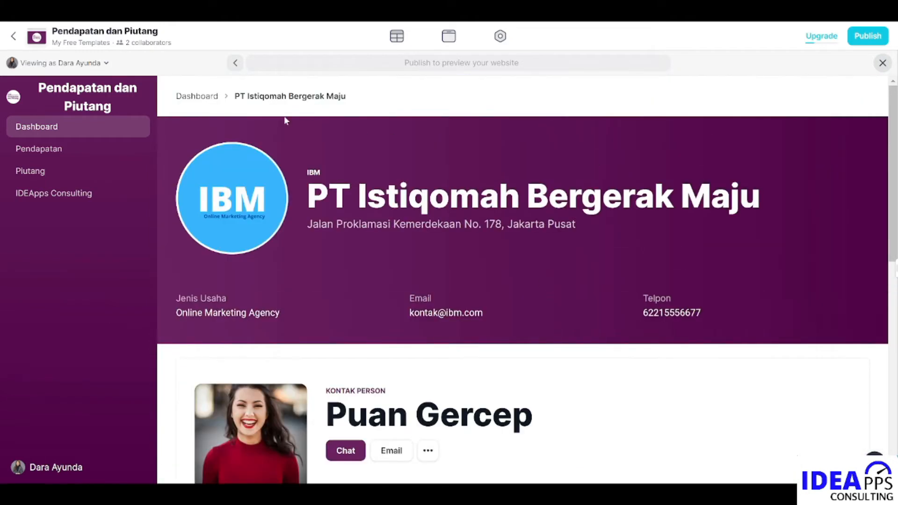
{"action": "left_click", "coordinate": [188, 94]}
- Open the new-client form from Daftar Klien, examine its fields, and go back to the Dashboard without submitting
{"action": "scroll", "coordinate": [575, 348], "scroll_direction": "down", "scroll_amount": 5}
{"action": "scroll", "coordinate": [566, 347], "scroll_direction": "down", "scroll_amount": 15}
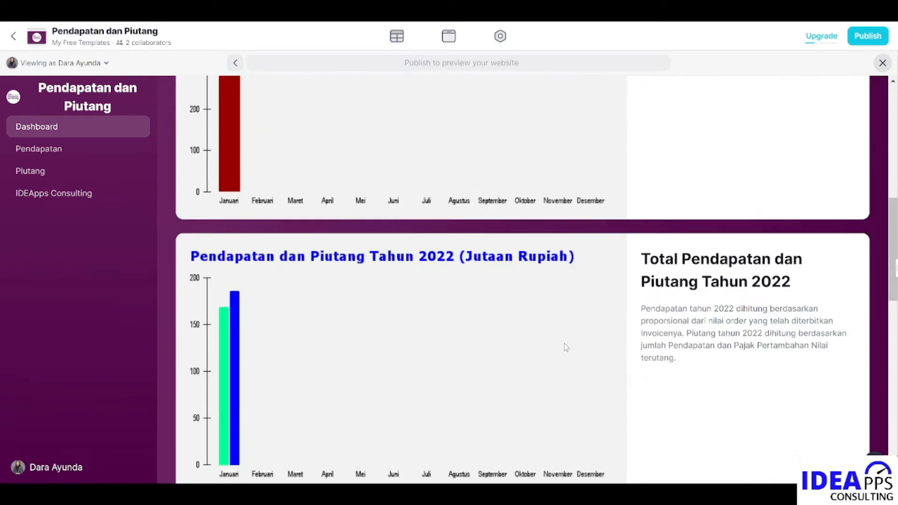
{"action": "scroll", "coordinate": [564, 347], "scroll_direction": "up", "scroll_amount": 1}
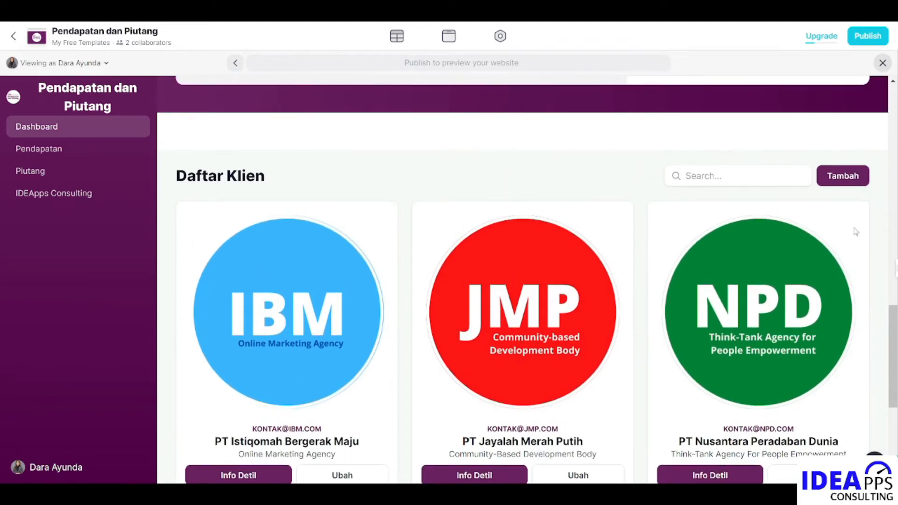
{"action": "left_click", "coordinate": [850, 181]}
{"action": "scroll", "coordinate": [461, 296], "scroll_direction": "down", "scroll_amount": 6}
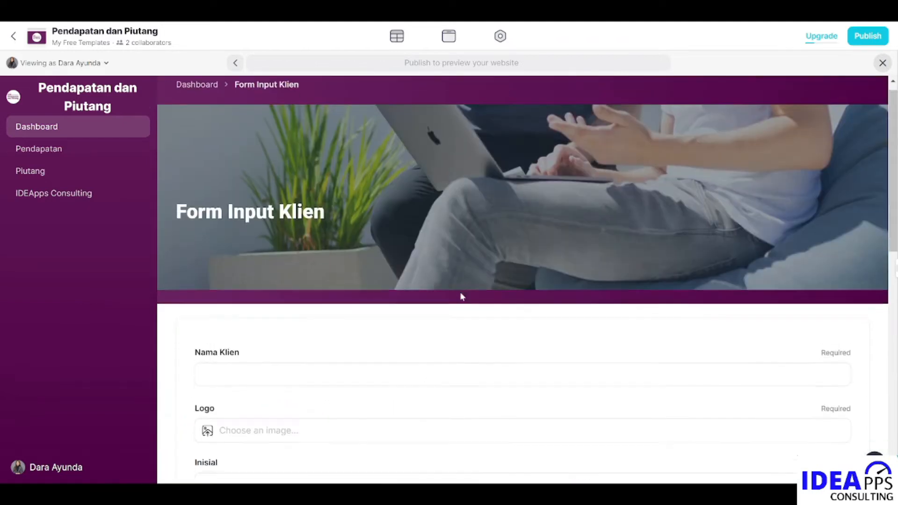
{"action": "scroll", "coordinate": [461, 296], "scroll_direction": "down", "scroll_amount": 5}
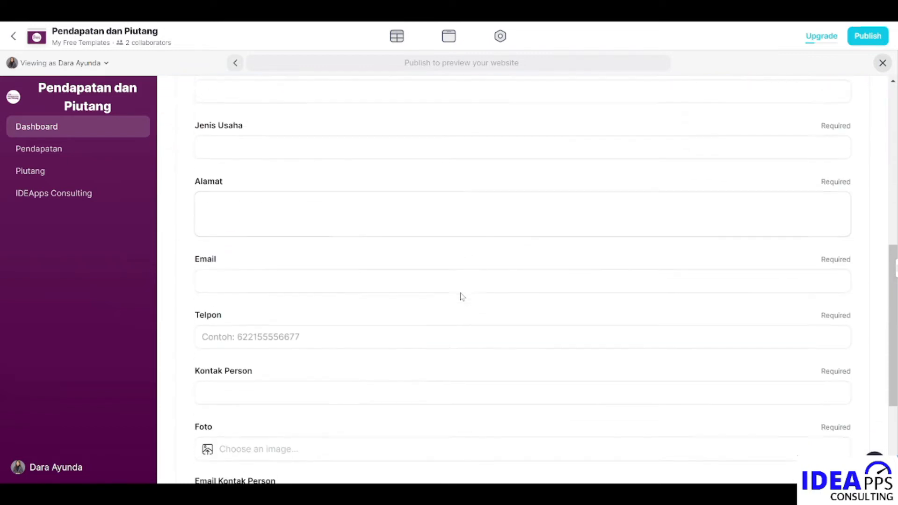
{"action": "scroll", "coordinate": [462, 296], "scroll_direction": "up", "scroll_amount": 10}
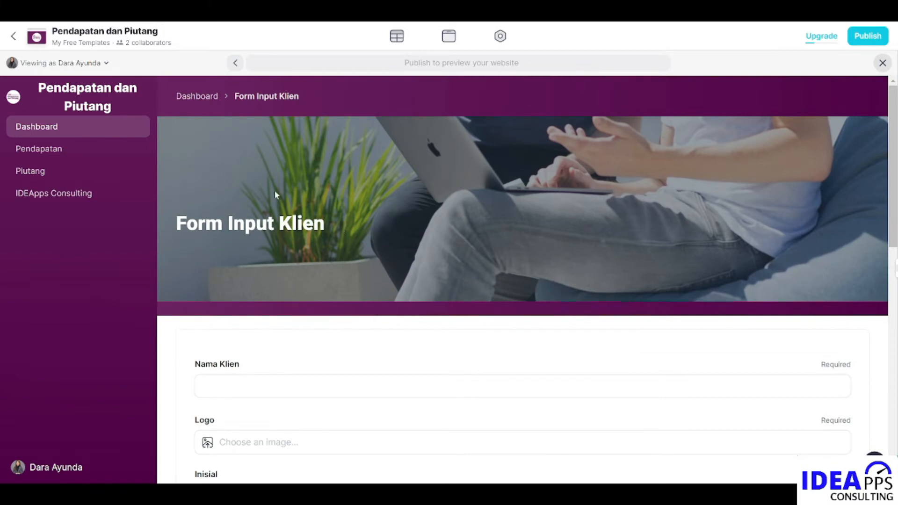
{"action": "left_click", "coordinate": [201, 99]}
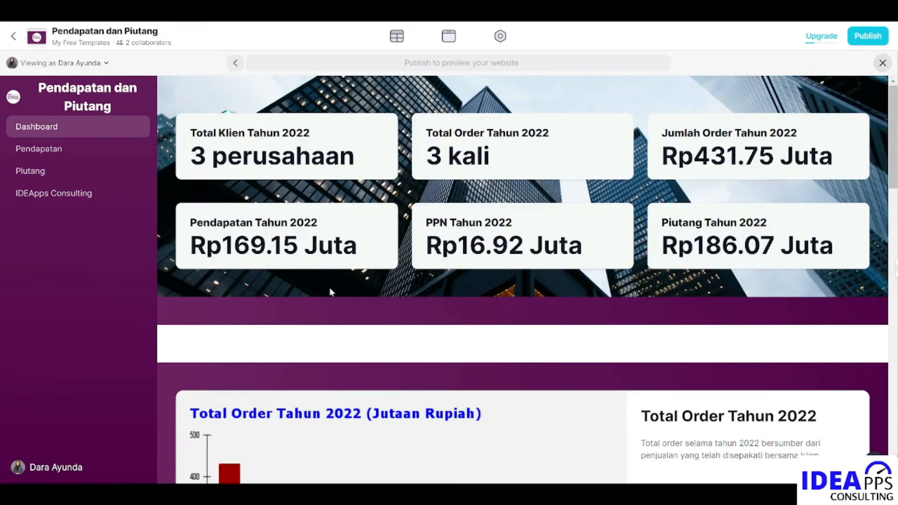
- Review the invoice summary and client orders on the Pendapatan page, and open the order details of PT Istiqomah Bergerak Maju
{"action": "left_click", "coordinate": [61, 150]}
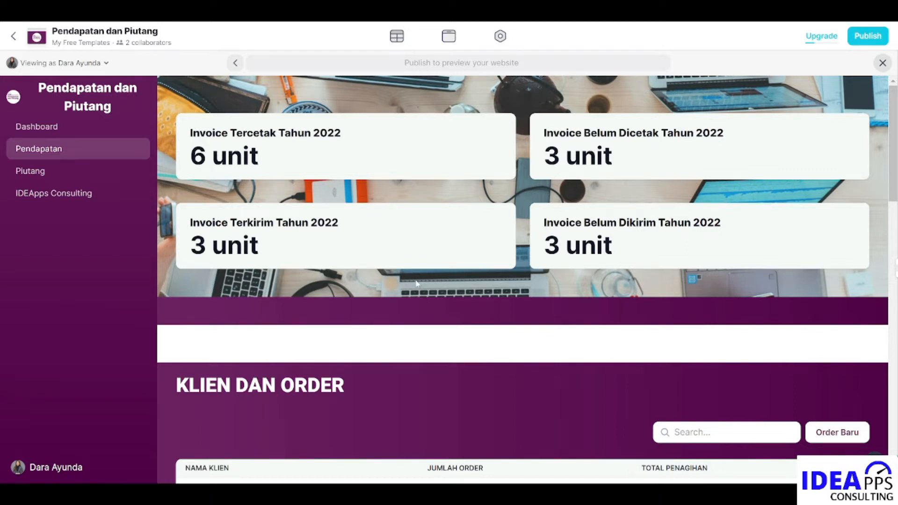
{"action": "scroll", "coordinate": [416, 284], "scroll_direction": "down", "scroll_amount": 1}
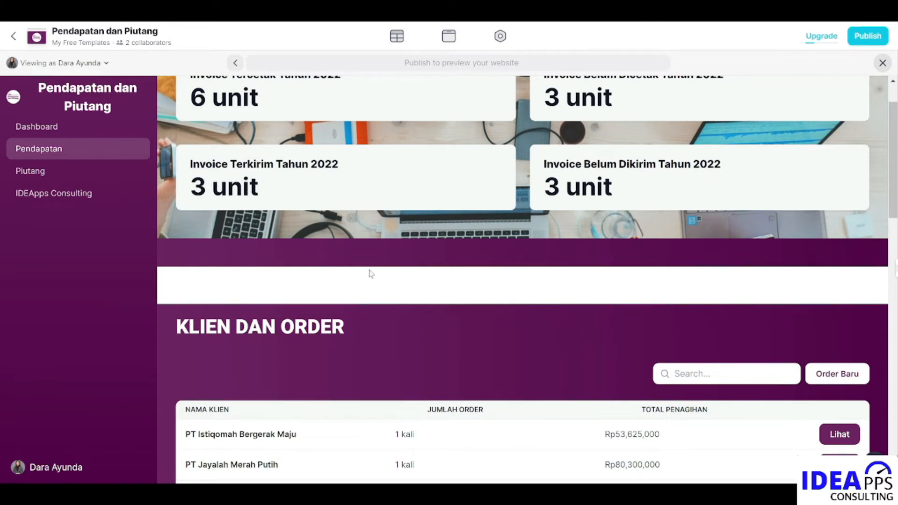
{"action": "scroll", "coordinate": [394, 261], "scroll_direction": "down", "scroll_amount": 3}
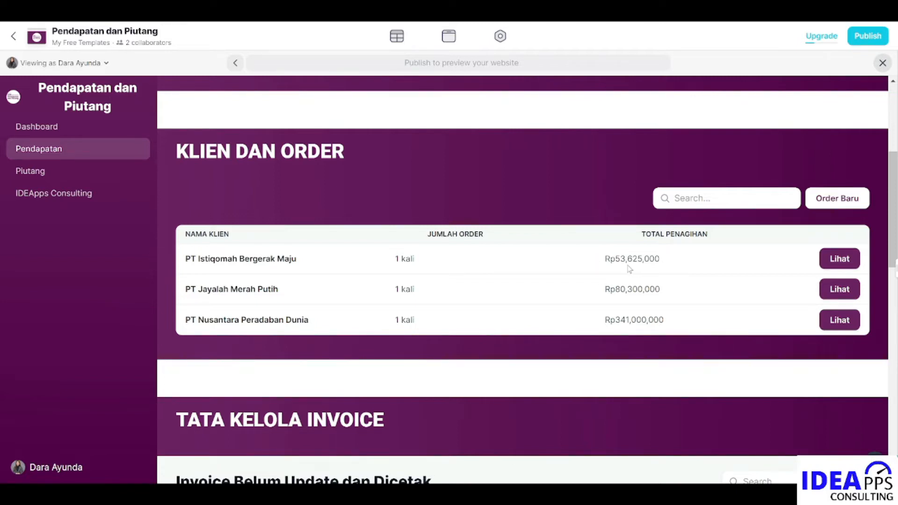
{"action": "left_click", "coordinate": [836, 261]}
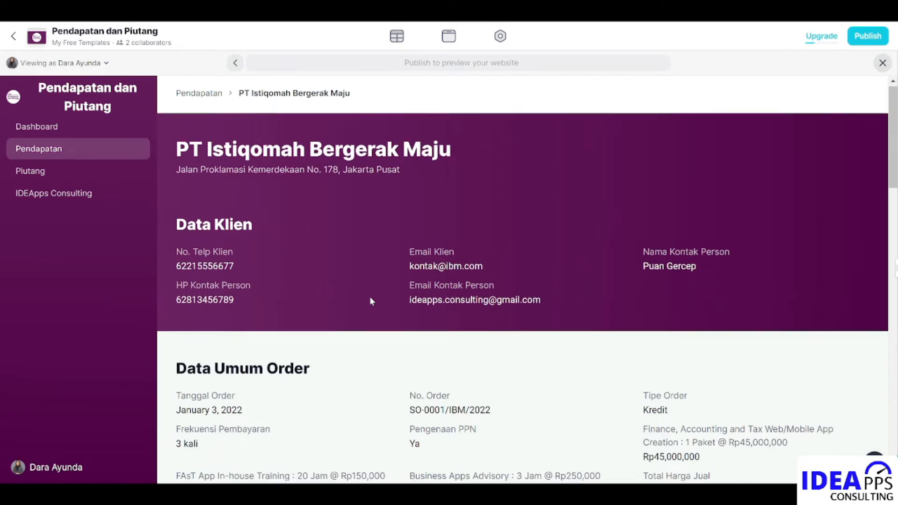
- Examine the client data, Data Umum Order and the Termin-1 to Termin-3 billing details of the order, and return to the Pendapatan page
{"action": "scroll", "coordinate": [372, 301], "scroll_direction": "down", "scroll_amount": 1}
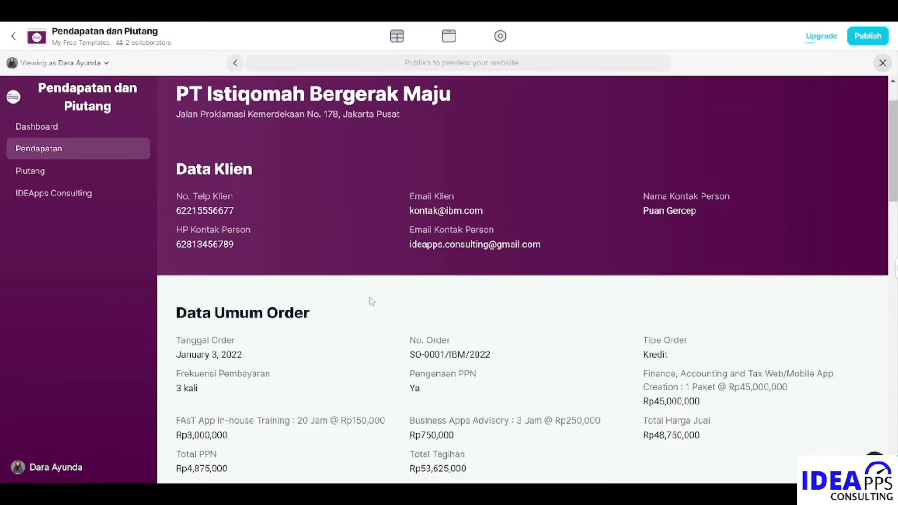
{"action": "scroll", "coordinate": [372, 301], "scroll_direction": "down", "scroll_amount": 1}
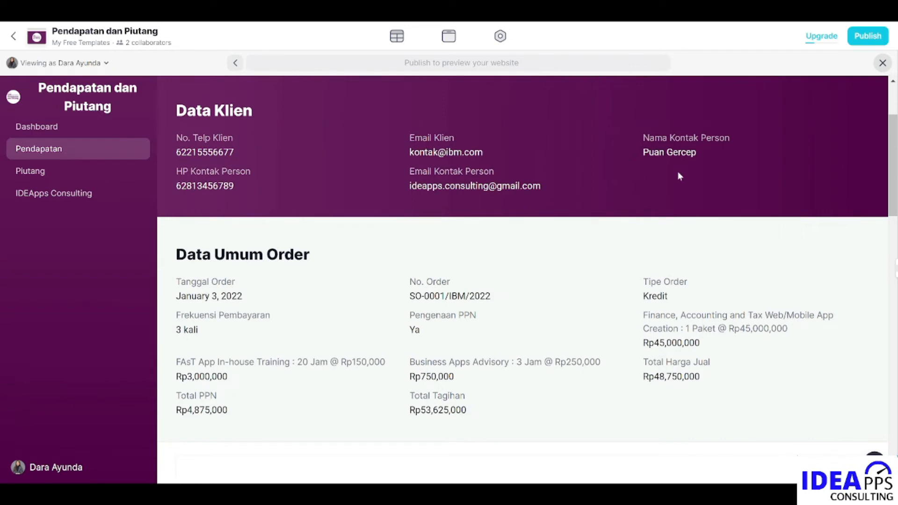
{"action": "scroll", "coordinate": [314, 320], "scroll_direction": "down", "scroll_amount": 1}
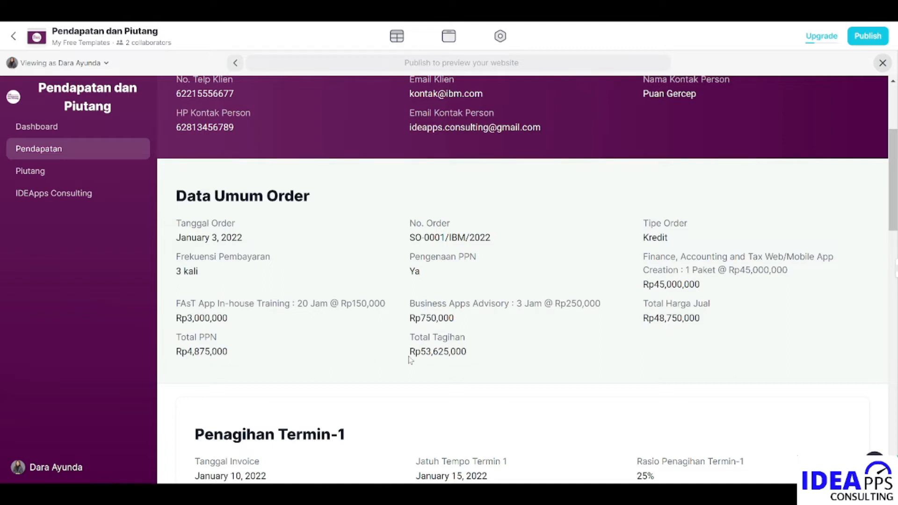
{"action": "scroll", "coordinate": [499, 329], "scroll_direction": "down", "scroll_amount": 5}
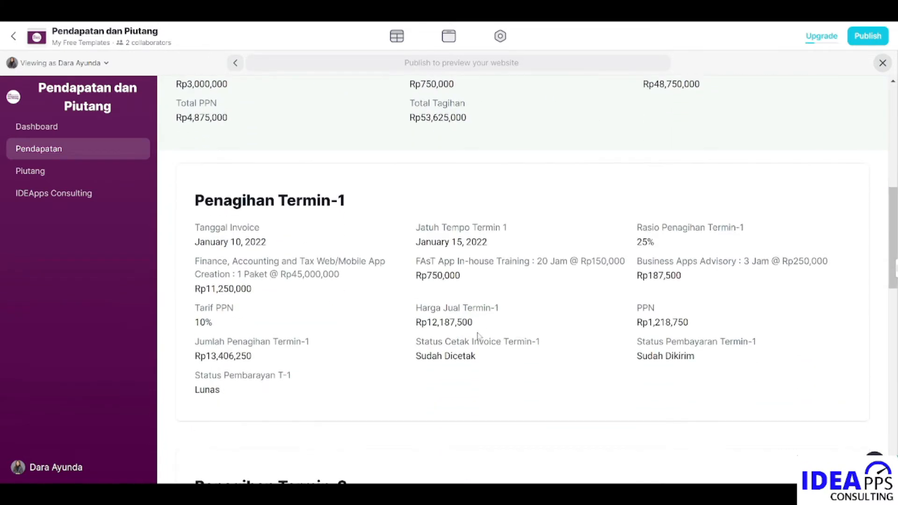
{"action": "scroll", "coordinate": [477, 333], "scroll_direction": "down", "scroll_amount": 1}
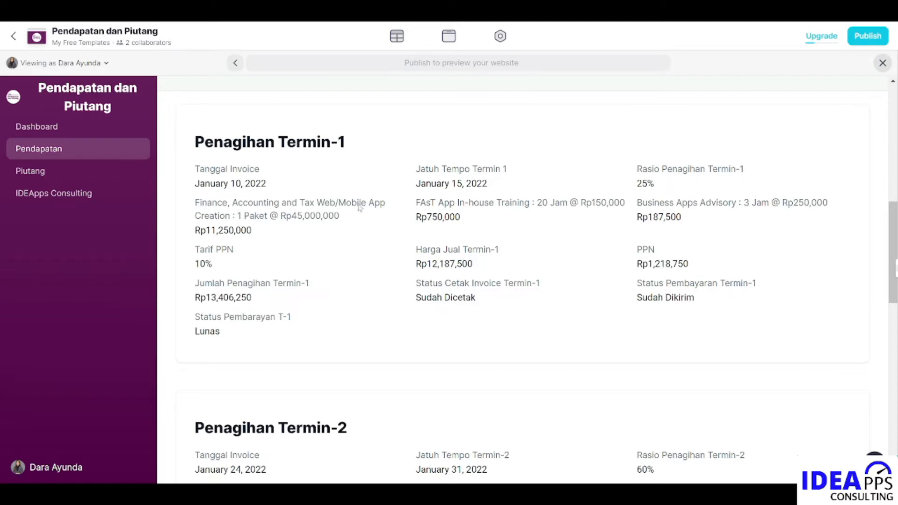
{"action": "scroll", "coordinate": [388, 324], "scroll_direction": "down", "scroll_amount": 10}
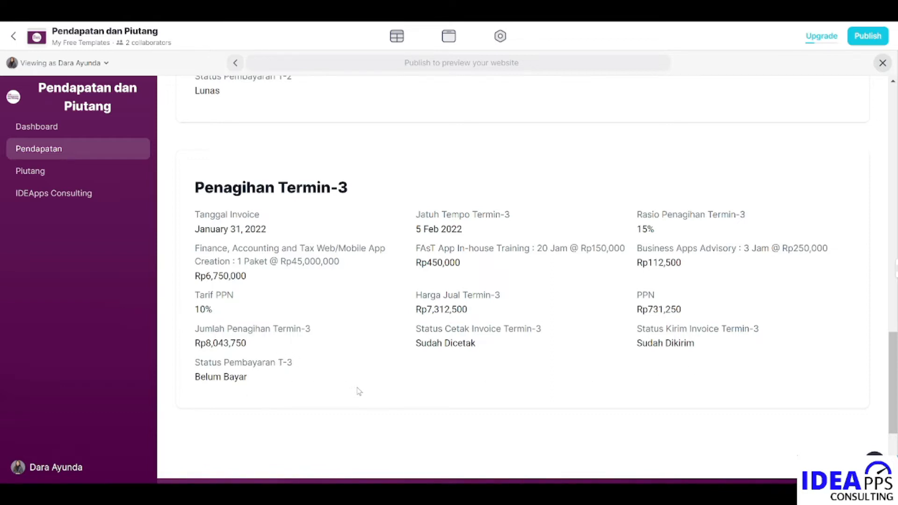
{"action": "scroll", "coordinate": [358, 389], "scroll_direction": "up", "scroll_amount": 5}
{"action": "scroll", "coordinate": [359, 386], "scroll_direction": "up", "scroll_amount": 10}
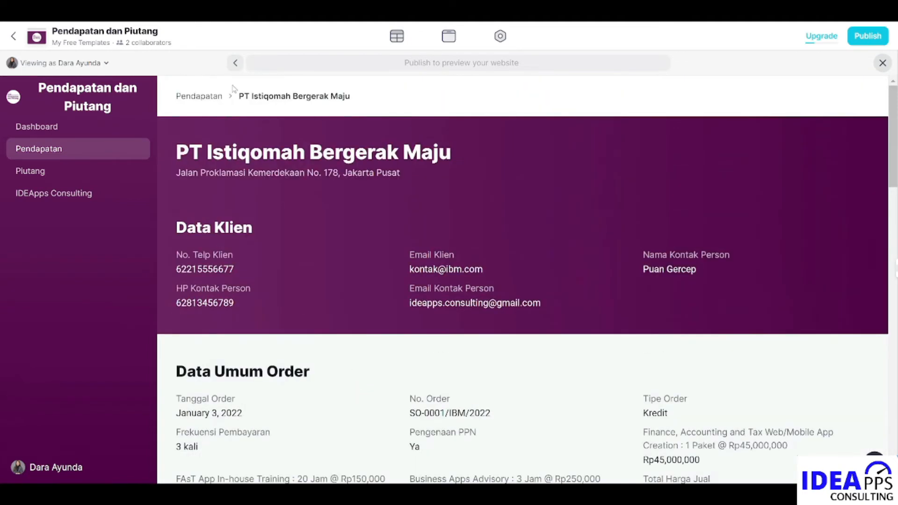
{"action": "left_click", "coordinate": [192, 97]}
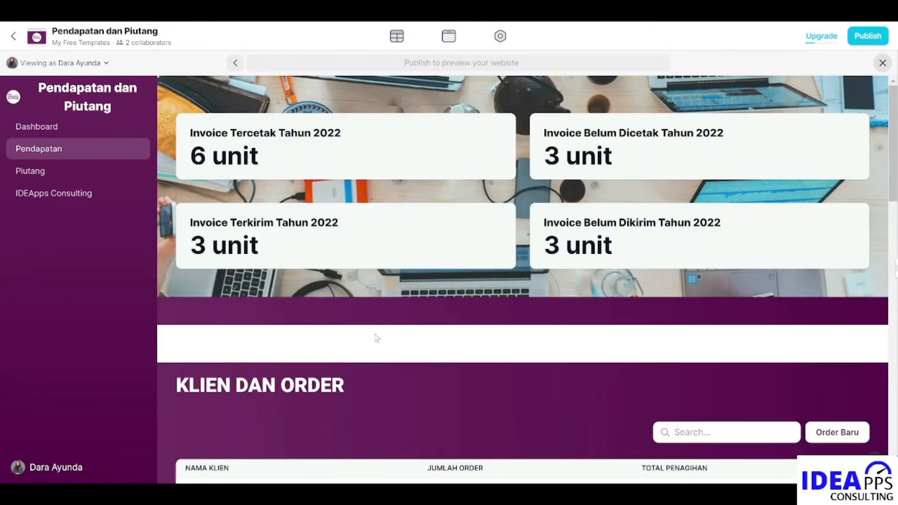
- Open the new-order form from Klien dan Order and view the client choices for Nama Klien without selecting one
{"action": "scroll", "coordinate": [376, 337], "scroll_direction": "down", "scroll_amount": 5}
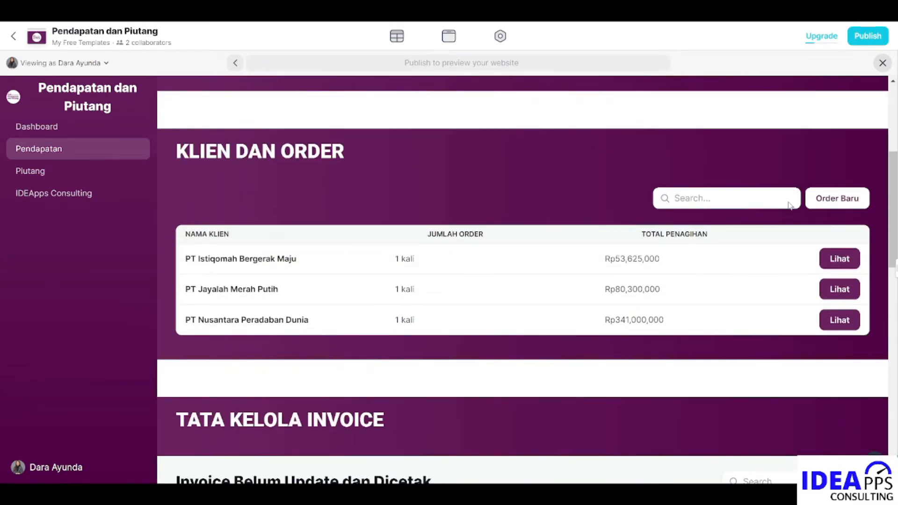
{"action": "left_click", "coordinate": [838, 204]}
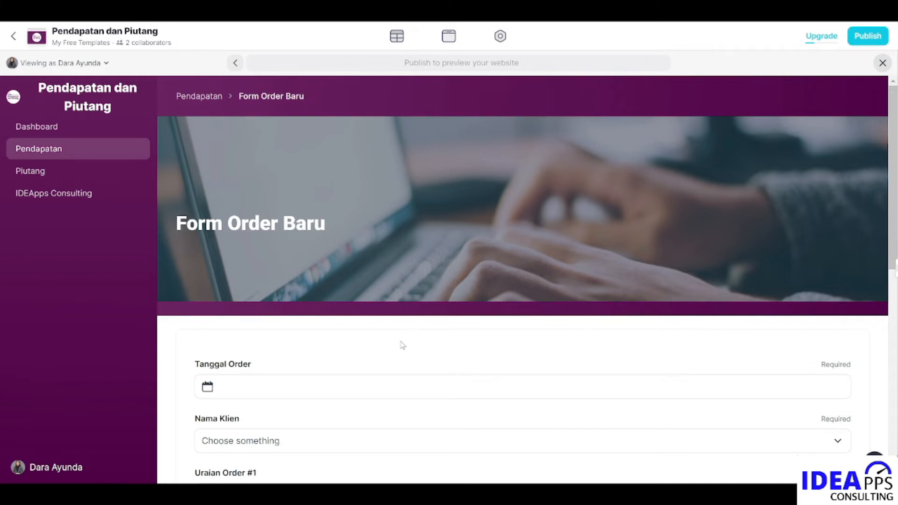
{"action": "scroll", "coordinate": [401, 345], "scroll_direction": "down", "scroll_amount": 3}
{"action": "scroll", "coordinate": [401, 345], "scroll_direction": "down", "scroll_amount": 1}
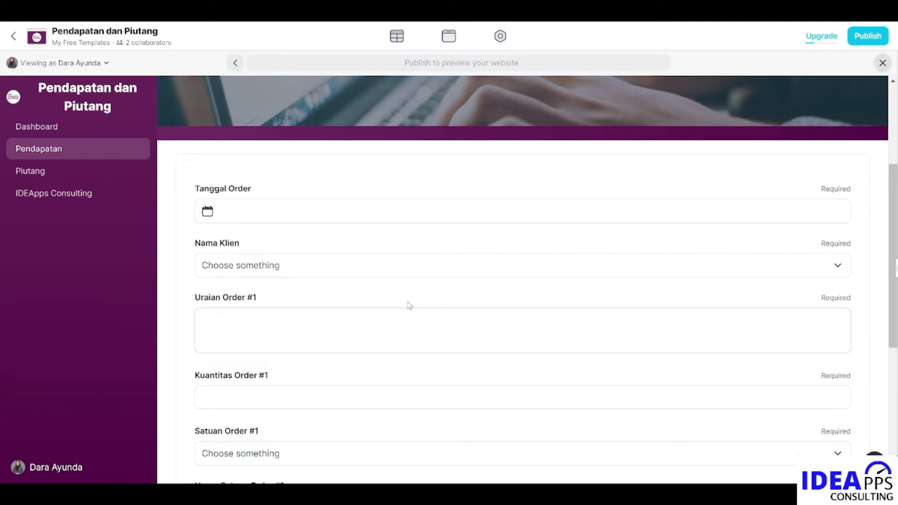
{"action": "left_click", "coordinate": [593, 271]}
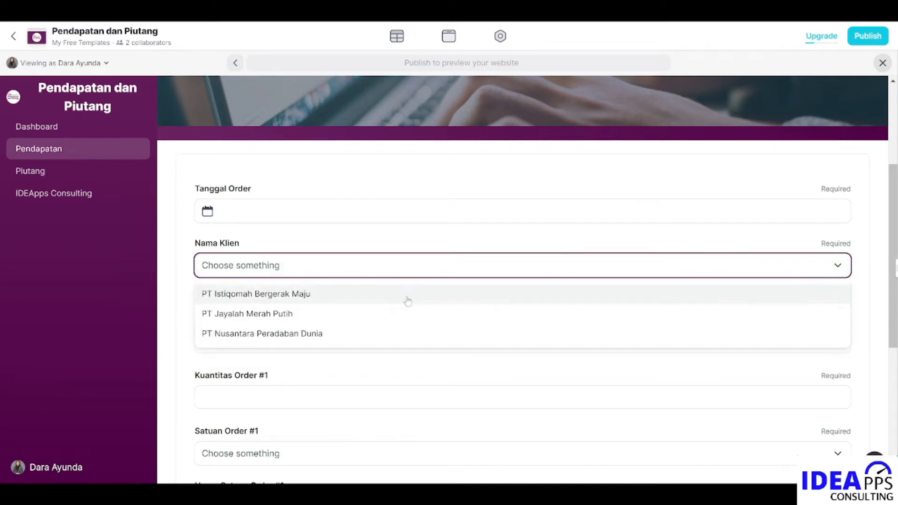
{"action": "left_click", "coordinate": [419, 242]}
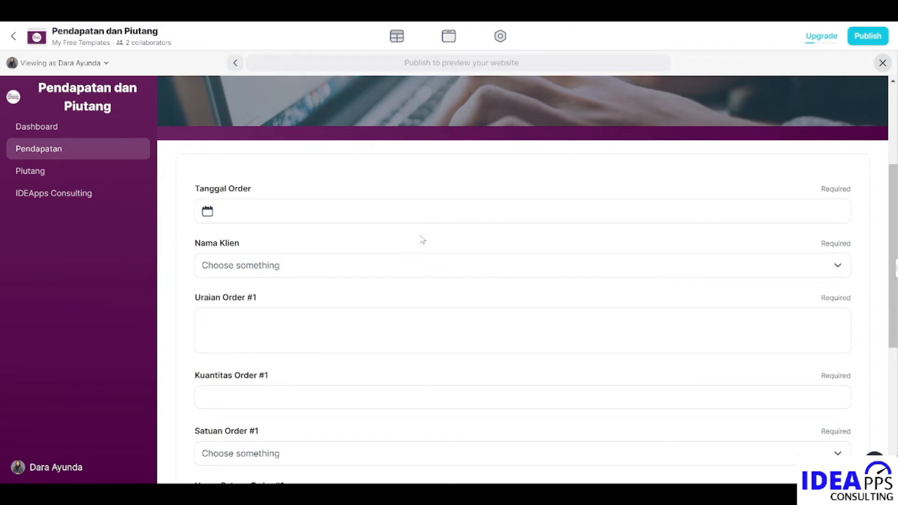
- Try Tidak and settle on Ya for Dikenakan PPN?, and enter 1 as Harga Satuan Order #1
{"action": "scroll", "coordinate": [419, 286], "scroll_direction": "down", "scroll_amount": 4}
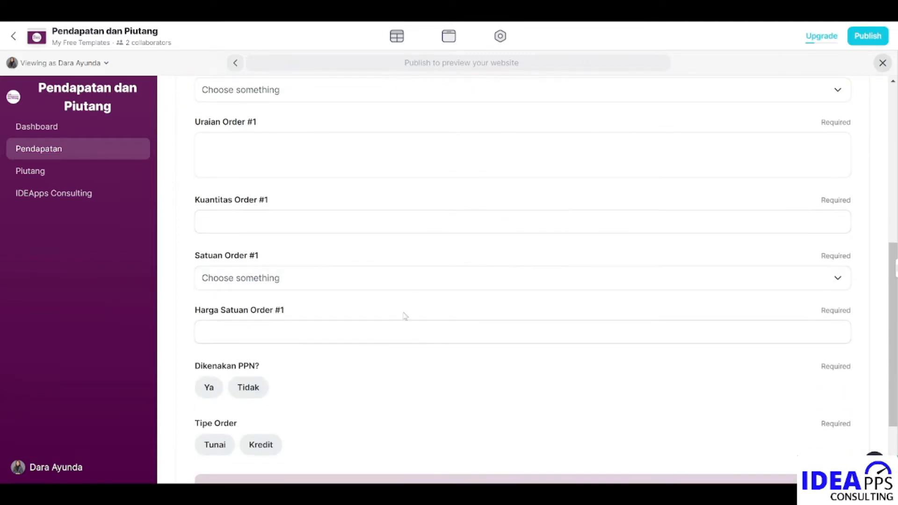
{"action": "scroll", "coordinate": [430, 357], "scroll_direction": "down", "scroll_amount": 3}
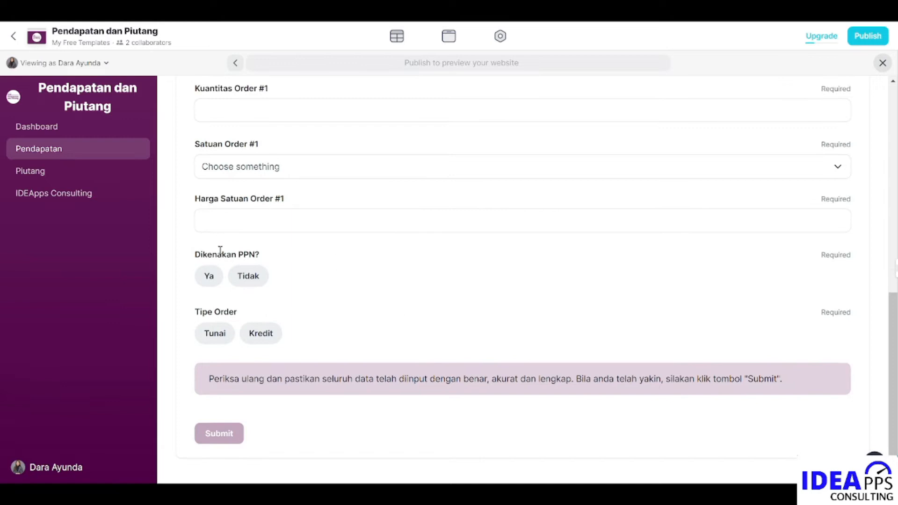
{"action": "left_click", "coordinate": [250, 278]}
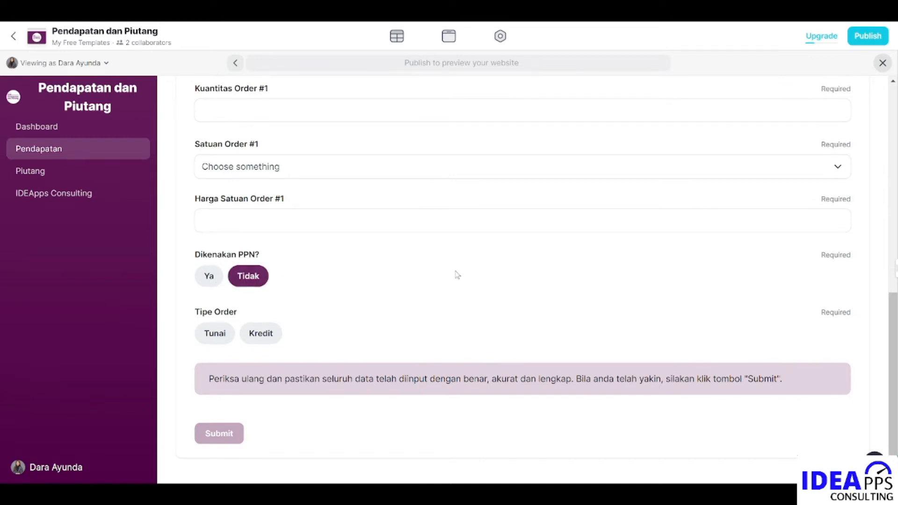
{"action": "left_click", "coordinate": [205, 279]}
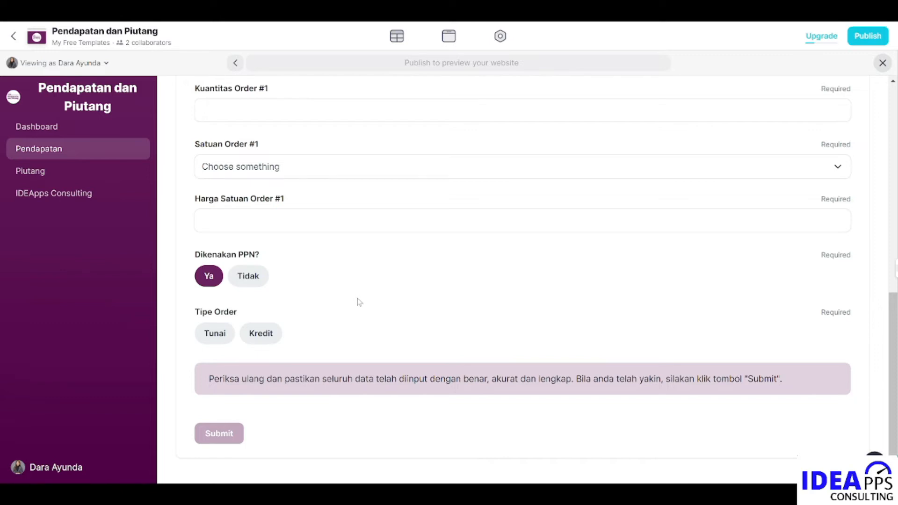
{"action": "scroll", "coordinate": [359, 302], "scroll_direction": "up", "scroll_amount": 1}
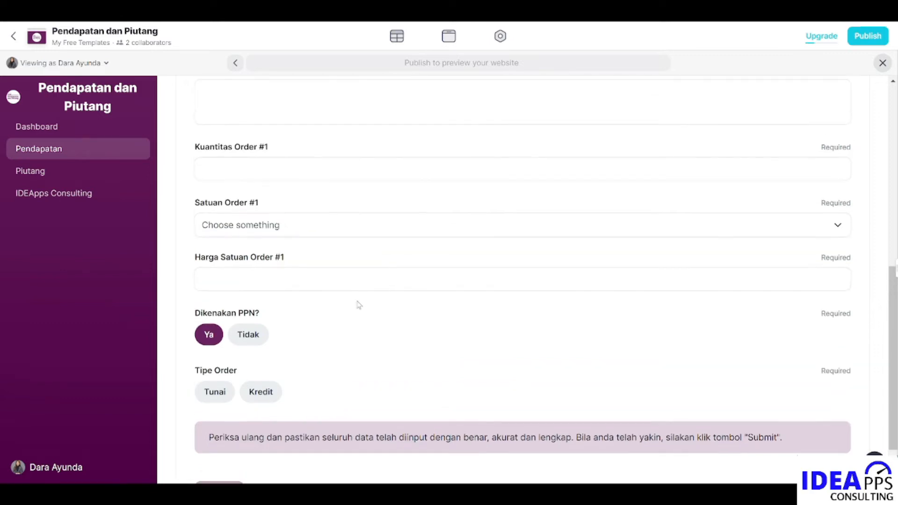
{"action": "left_click", "coordinate": [313, 283]}
{"action": "type", "text": "1"}
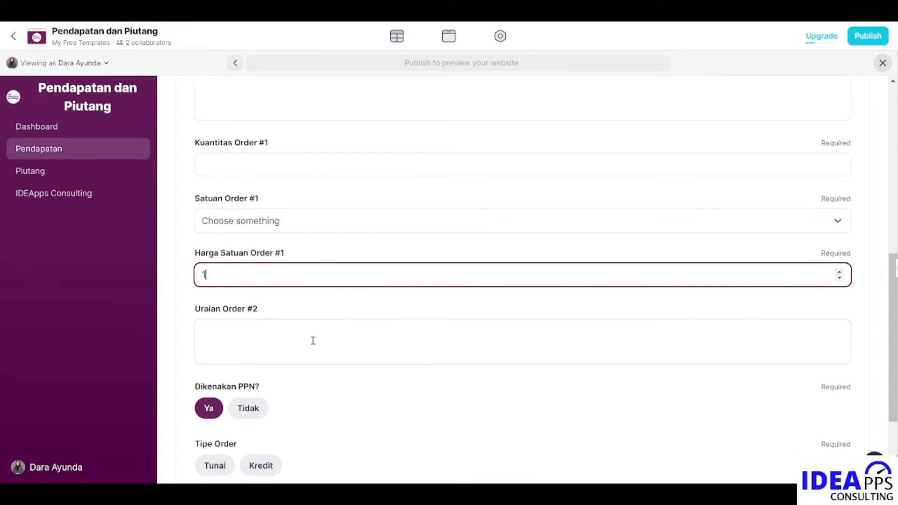
- Enter "a" as Uraian Order #2 and 1 as Kuantitas Order #2
{"action": "scroll", "coordinate": [311, 339], "scroll_direction": "down", "scroll_amount": 1}
{"action": "left_click", "coordinate": [287, 278]}
{"action": "type", "text": "a"}
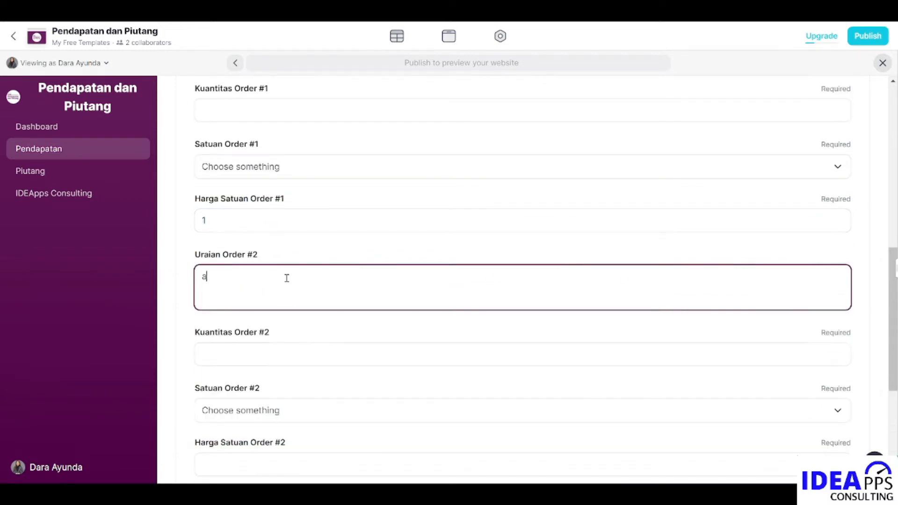
{"action": "left_click", "coordinate": [293, 356]}
{"action": "type", "text": "1"}
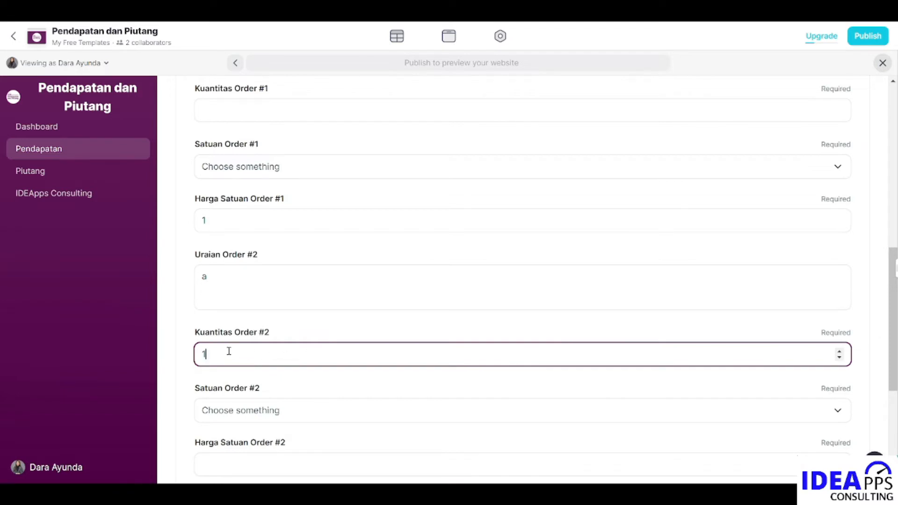
- Choose Jam as Satuan Order #2 and enter 1 as Harga Satuan Order #2
{"action": "scroll", "coordinate": [363, 362], "scroll_direction": "down", "scroll_amount": 2}
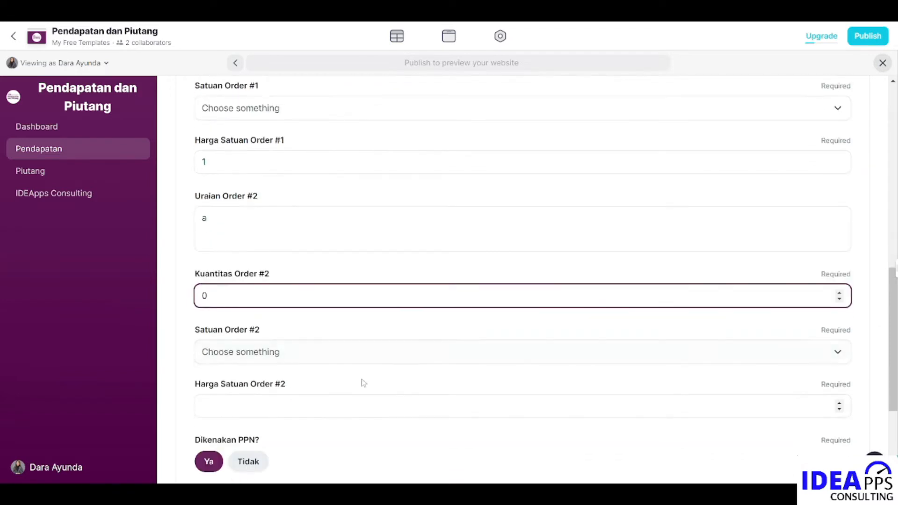
{"action": "left_click", "coordinate": [295, 354]}
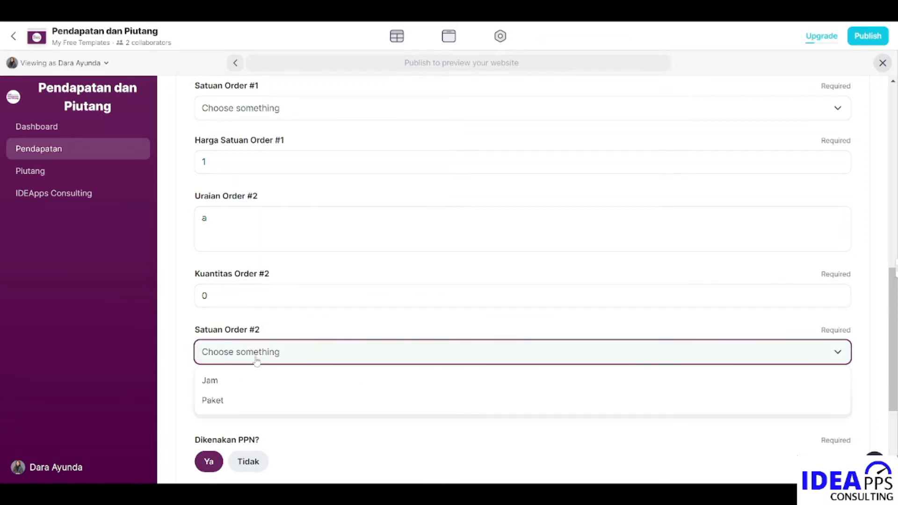
{"action": "left_click", "coordinate": [251, 382]}
{"action": "left_click", "coordinate": [241, 405]}
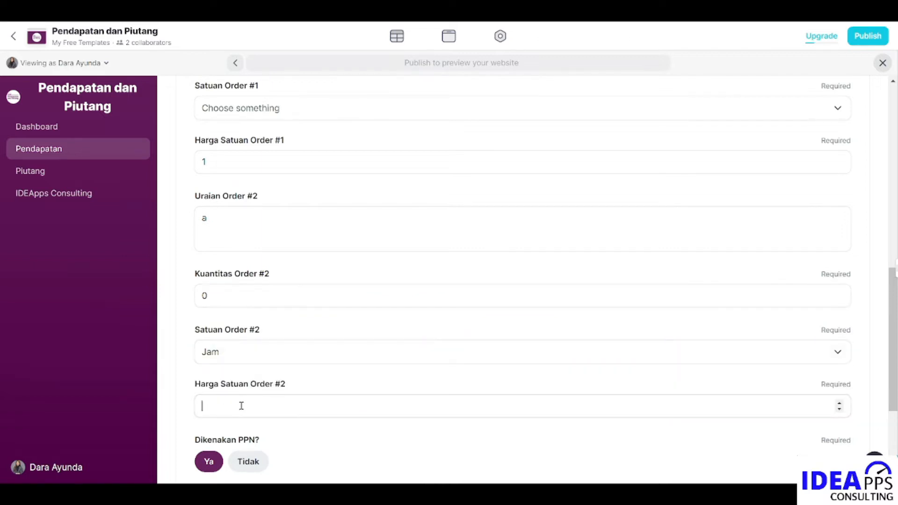
{"action": "type", "text": "1"}
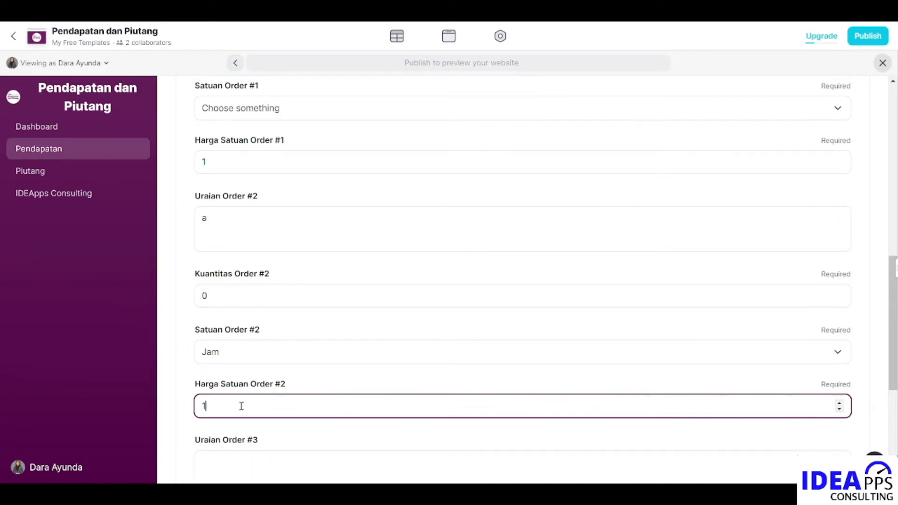
- Enter 1 as Uraian Order #3 in the new-order form
{"action": "scroll", "coordinate": [361, 331], "scroll_direction": "down", "scroll_amount": 5}
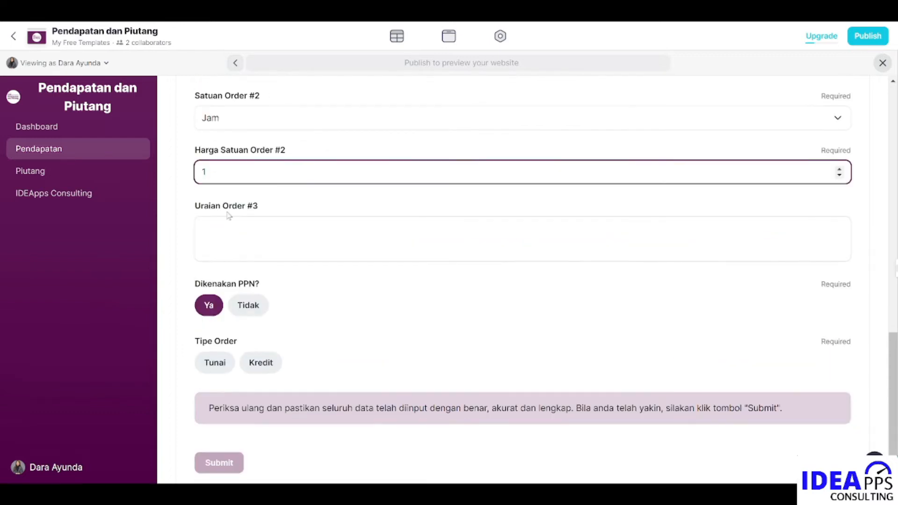
{"action": "left_click", "coordinate": [224, 245]}
{"action": "type", "text": "1"}
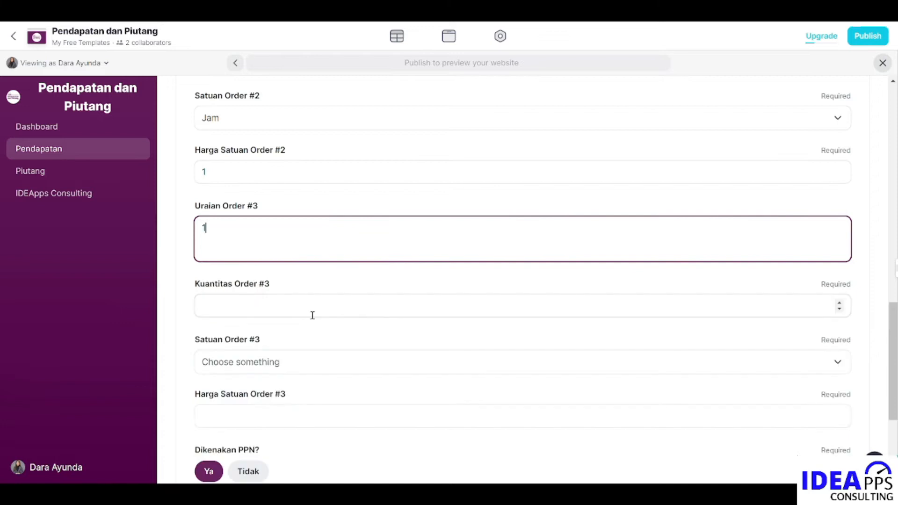
- Select Tunai as Tipe Order to view its payment fields, and switch the order type to Kredit
{"action": "scroll", "coordinate": [313, 316], "scroll_direction": "down", "scroll_amount": 4}
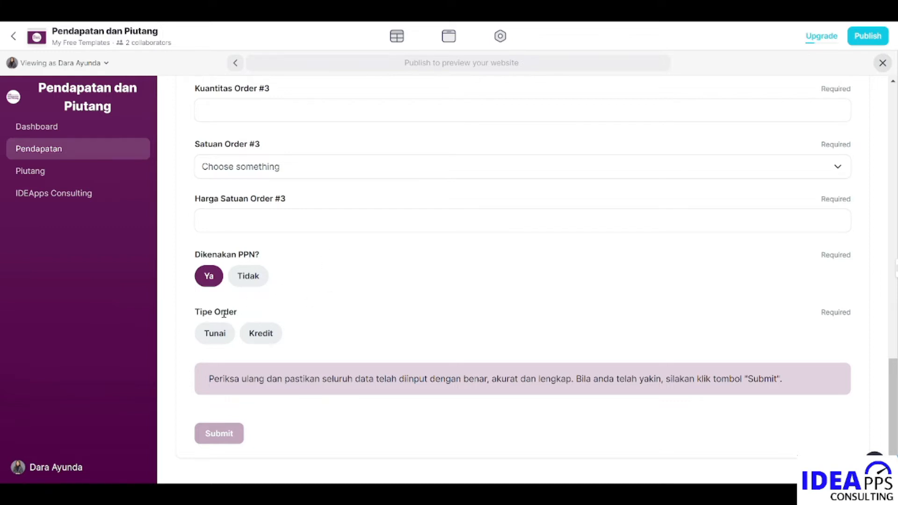
{"action": "left_click", "coordinate": [222, 334]}
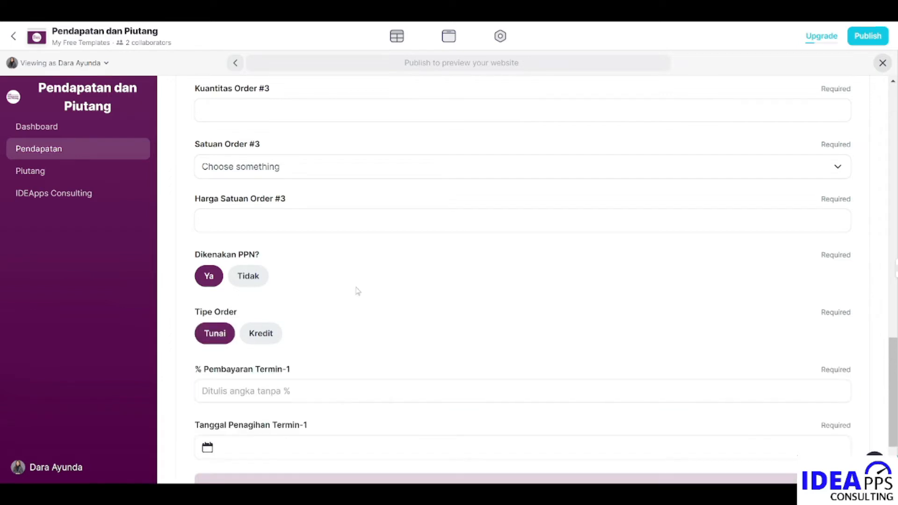
{"action": "scroll", "coordinate": [358, 290], "scroll_direction": "down", "scroll_amount": 2}
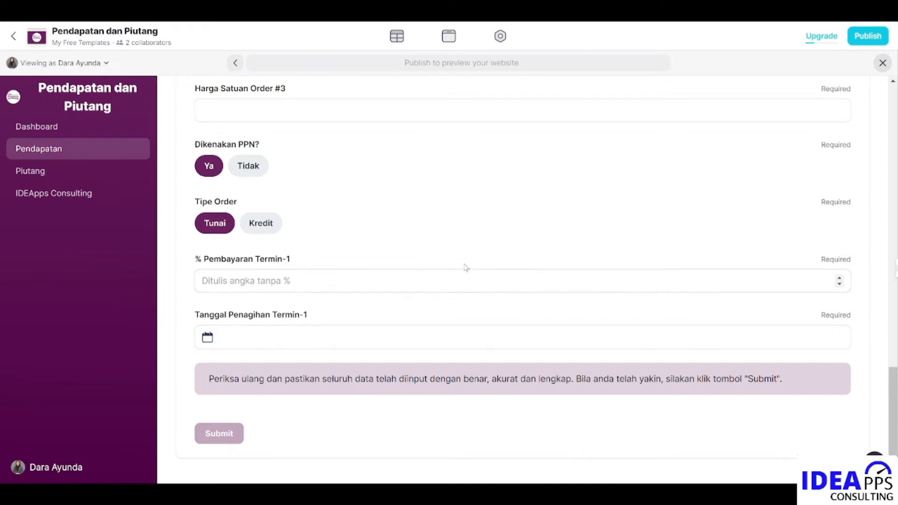
{"action": "left_click", "coordinate": [263, 229]}
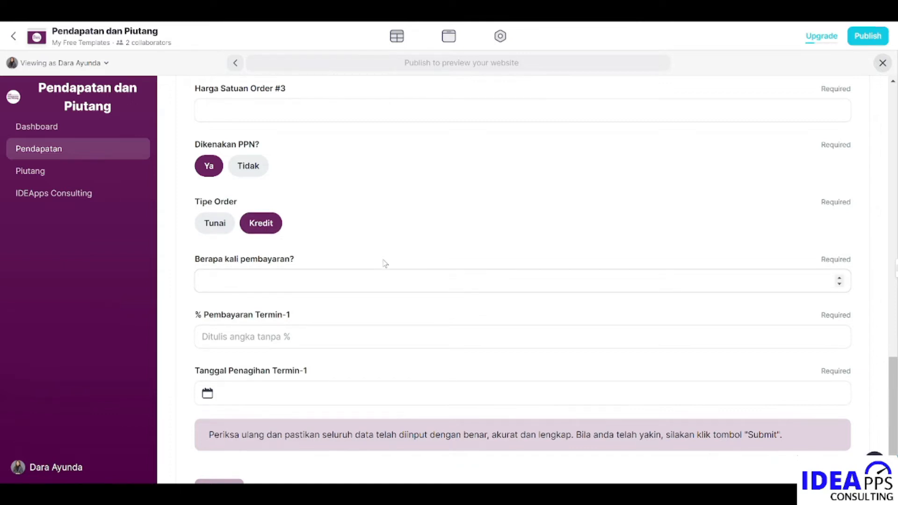
- Try 2 and settle on 3 for Berapa kali pembayaran?, and review the payment percentage and billing date fields of each termin
{"action": "scroll", "coordinate": [388, 259], "scroll_direction": "down", "scroll_amount": 2}
{"action": "left_click", "coordinate": [356, 225]}
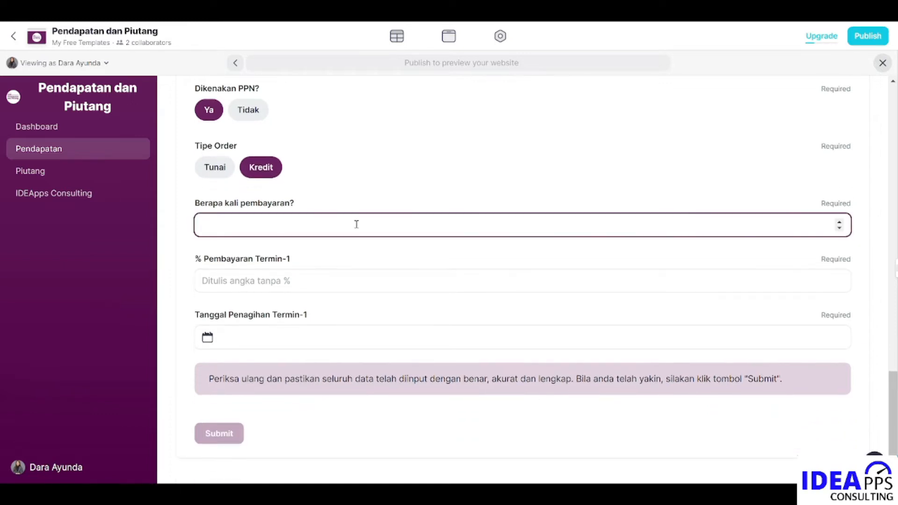
{"action": "type", "text": "2"}
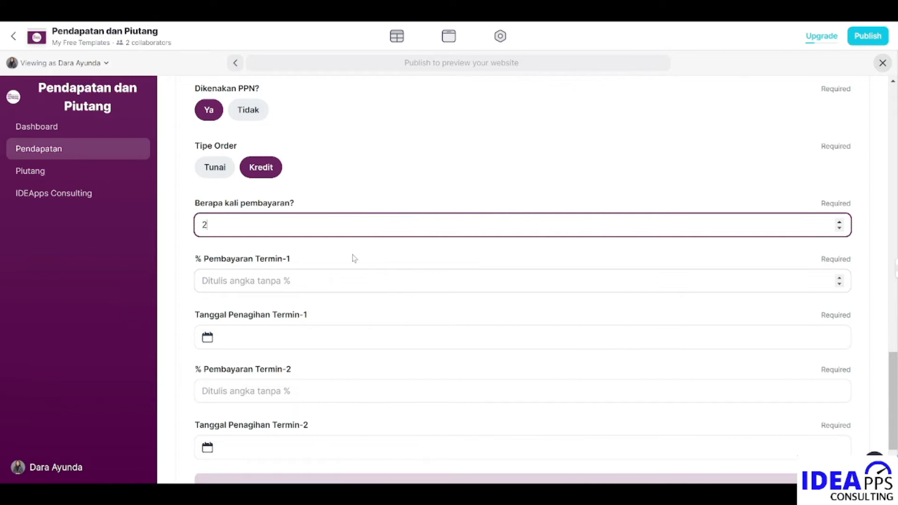
{"action": "left_click_drag", "start_coordinate": [271, 220], "coordinate": [177, 225]}
{"action": "type", "text": "3"}
{"action": "scroll", "coordinate": [401, 266], "scroll_direction": "down", "scroll_amount": 3}
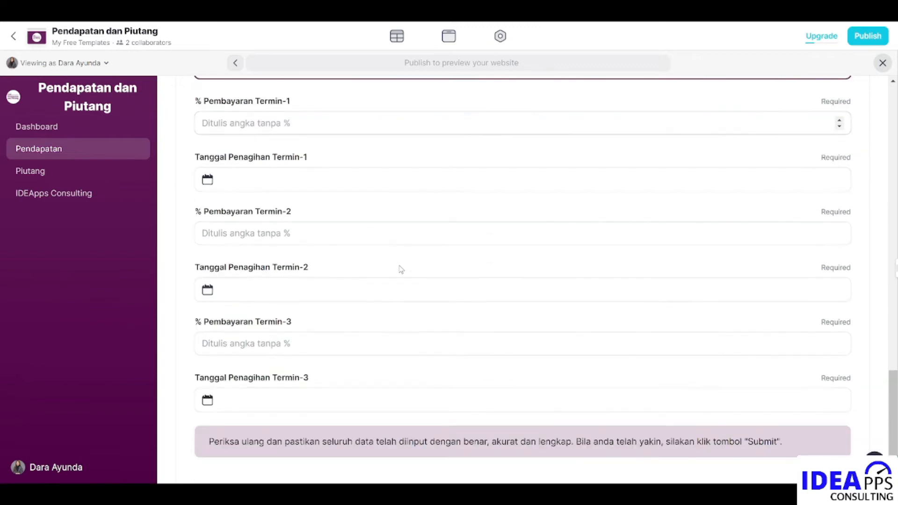
{"action": "scroll", "coordinate": [401, 269], "scroll_direction": "down", "scroll_amount": 2}
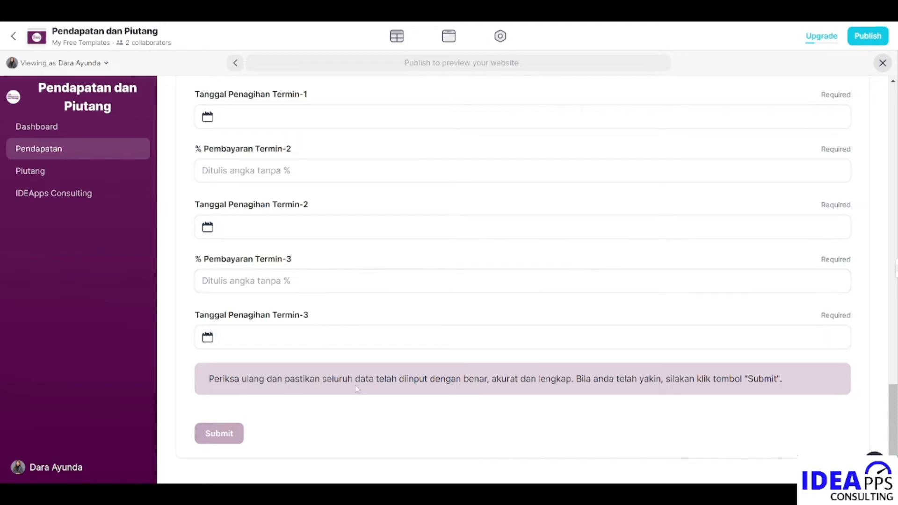
- Leave the new-order form without submitting it and return to the Pendapatan page
{"action": "scroll", "coordinate": [595, 218], "scroll_direction": "up", "scroll_amount": 10}
{"action": "scroll", "coordinate": [595, 217], "scroll_direction": "up", "scroll_amount": 19}
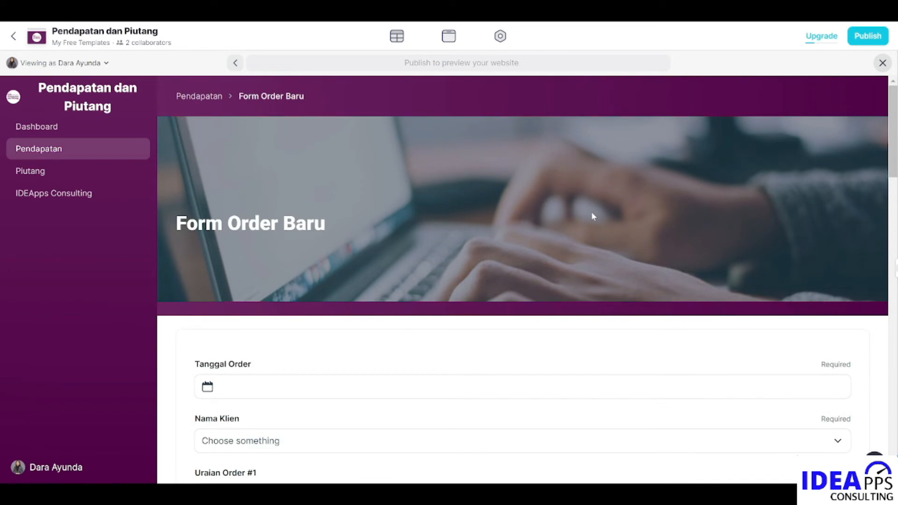
{"action": "left_click", "coordinate": [199, 97]}
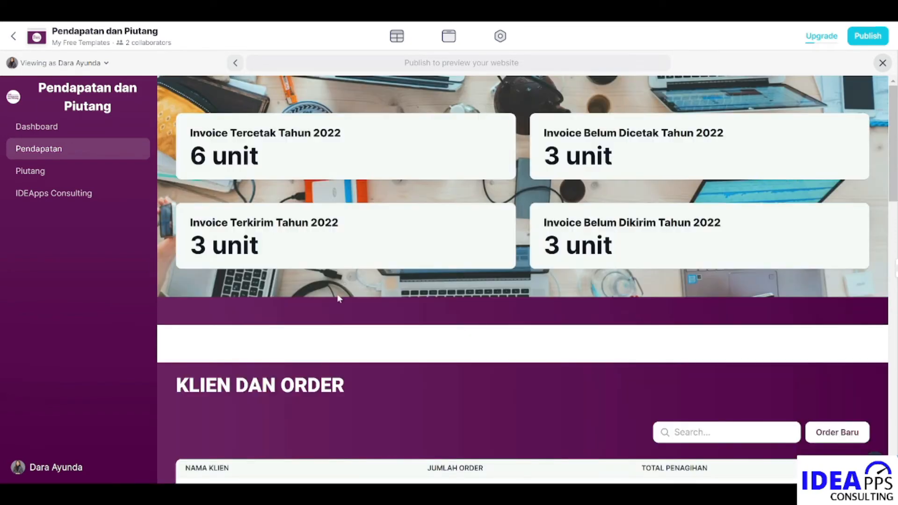
- Examine the Klien dan Order list and the unprinted, unsent and sent invoice lists under Tata Kelola Invoice
{"action": "scroll", "coordinate": [378, 302], "scroll_direction": "down", "scroll_amount": 3}
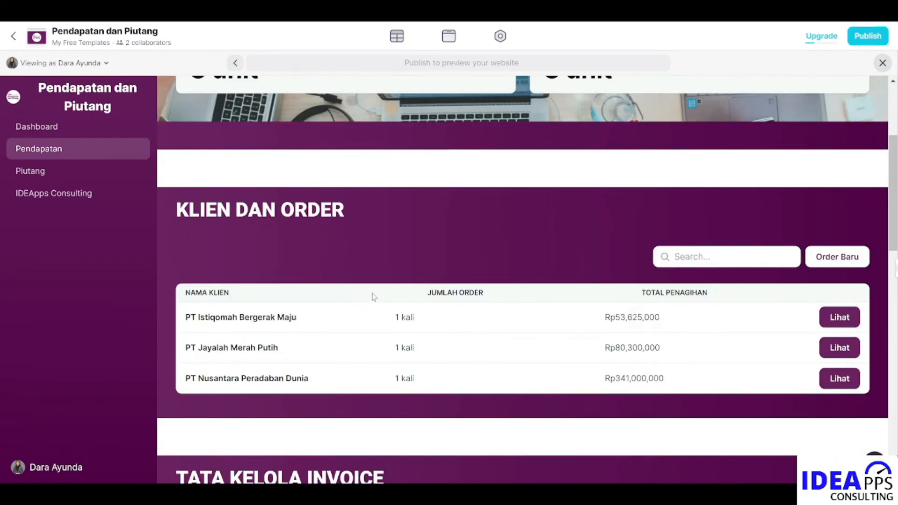
{"action": "scroll", "coordinate": [495, 335], "scroll_direction": "down", "scroll_amount": 2}
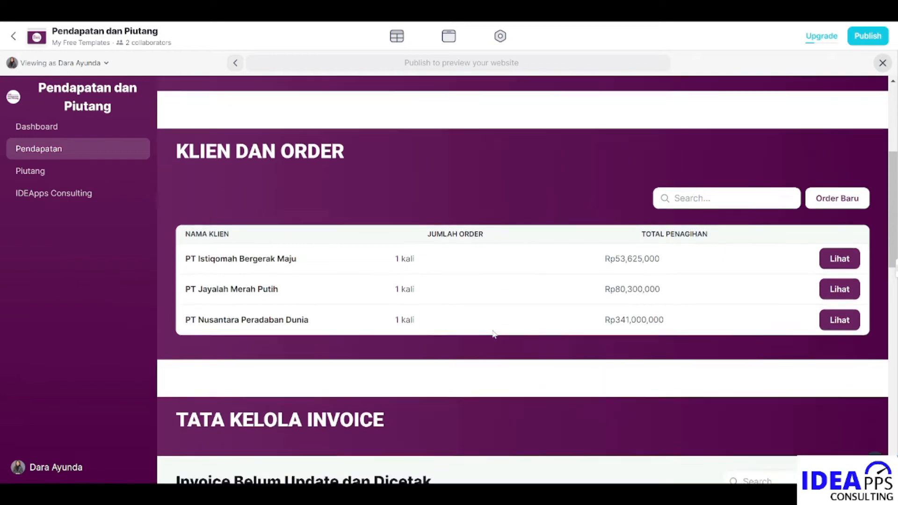
{"action": "scroll", "coordinate": [503, 331], "scroll_direction": "down", "scroll_amount": 4}
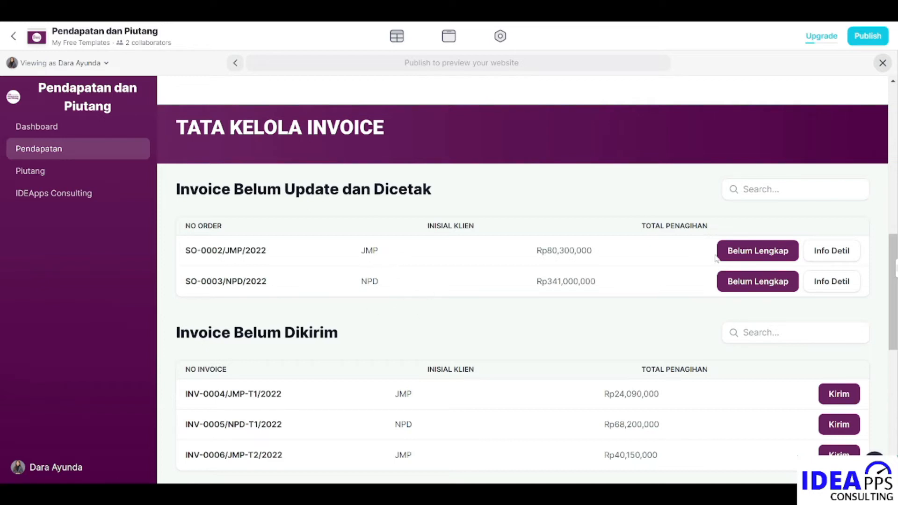
{"action": "scroll", "coordinate": [462, 333], "scroll_direction": "down", "scroll_amount": 3}
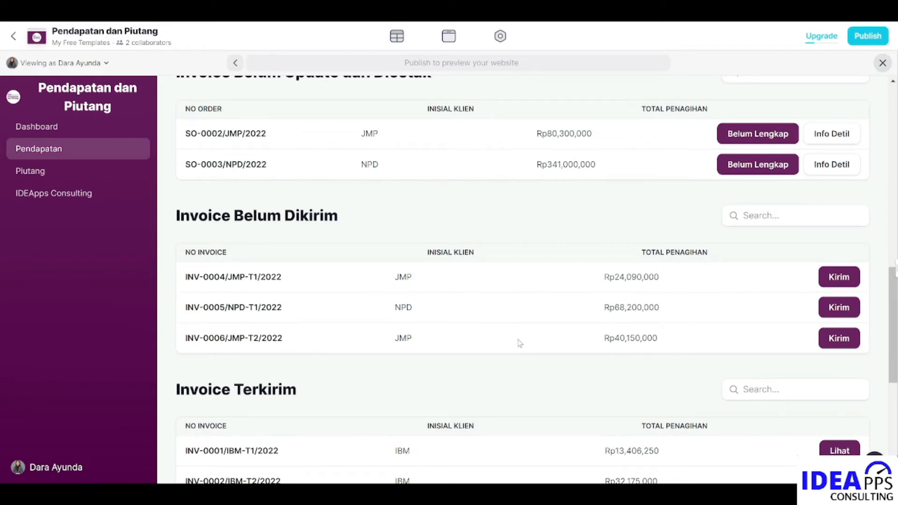
{"action": "scroll", "coordinate": [533, 305], "scroll_direction": "down", "scroll_amount": 1}
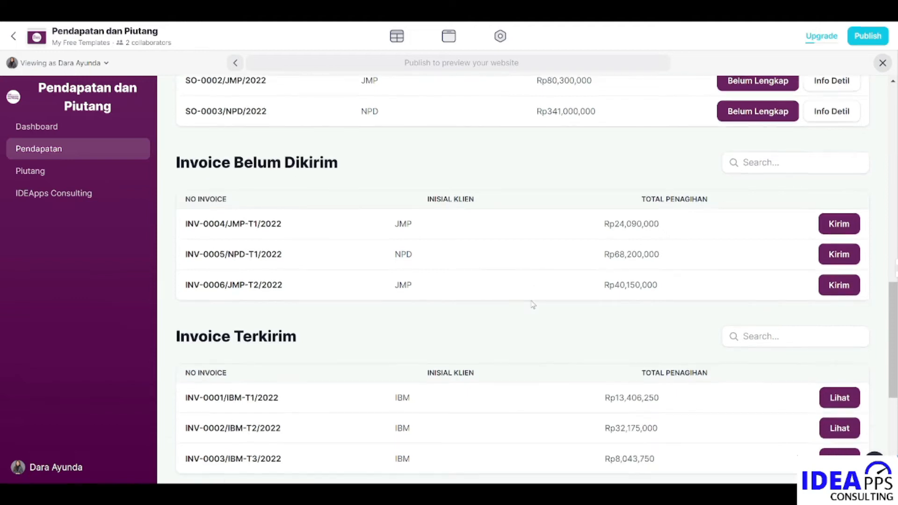
{"action": "scroll", "coordinate": [447, 303], "scroll_direction": "down", "scroll_amount": 1}
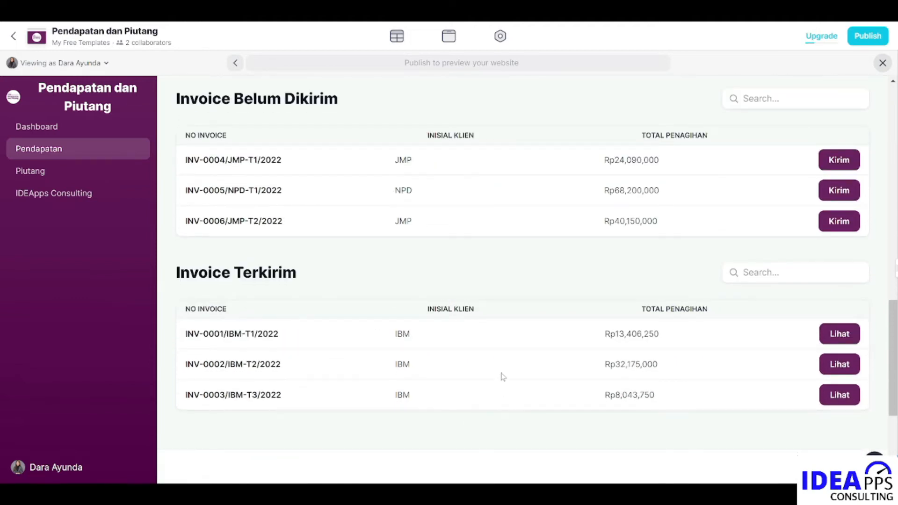
{"action": "scroll", "coordinate": [499, 352], "scroll_direction": "up", "scroll_amount": 3}
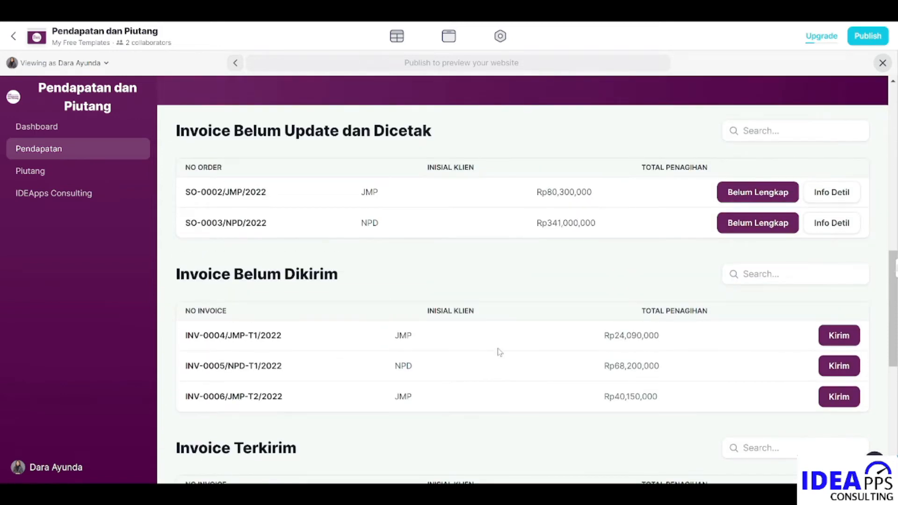
{"action": "scroll", "coordinate": [499, 351], "scroll_direction": "down", "scroll_amount": 1}
{"action": "scroll", "coordinate": [499, 352], "scroll_direction": "up", "scroll_amount": 5}
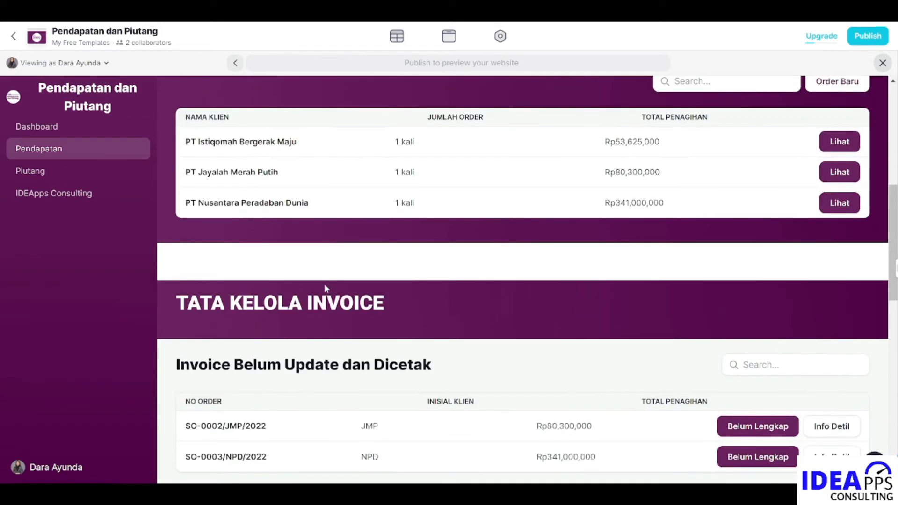
- Open the Piutang page and examine its 2022 summary figures, receivables and payments chart, Daftar Piutang and Penerimaan Pembayaran lists
{"action": "left_click", "coordinate": [31, 172]}
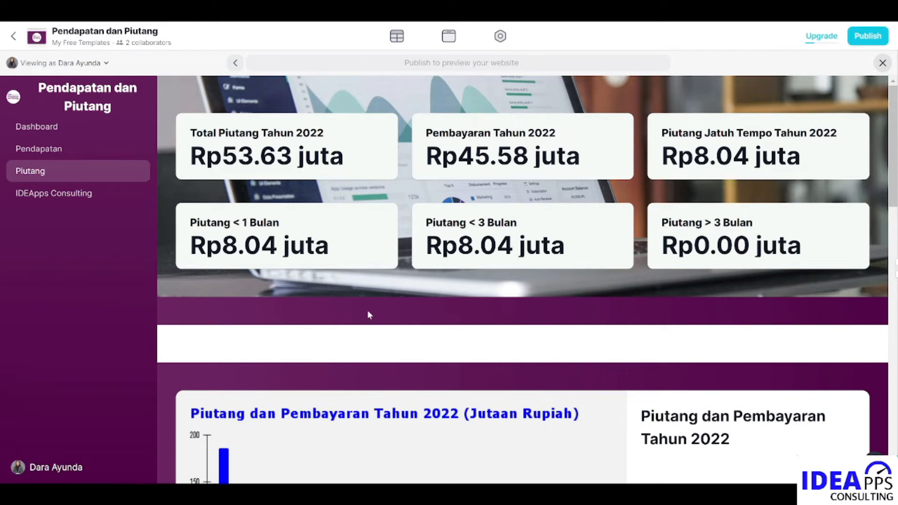
{"action": "scroll", "coordinate": [341, 313], "scroll_direction": "down", "scroll_amount": 3}
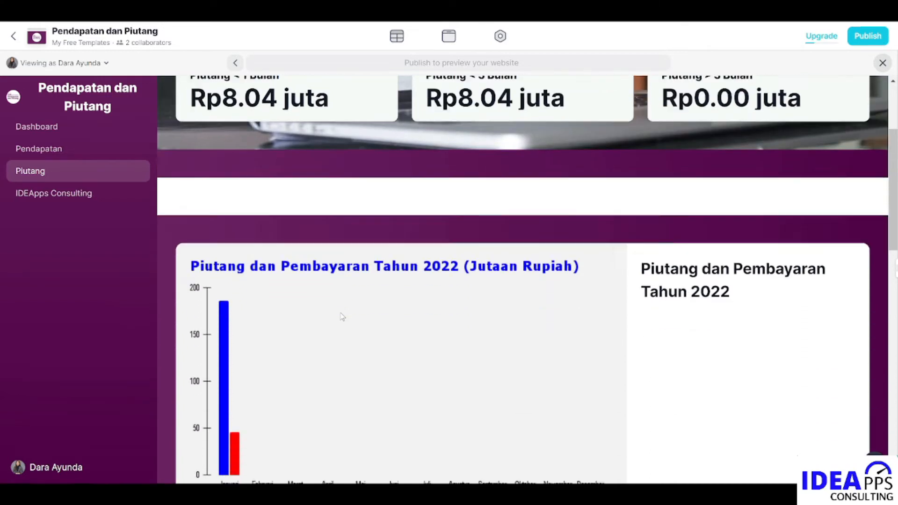
{"action": "scroll", "coordinate": [342, 317], "scroll_direction": "down", "scroll_amount": 2}
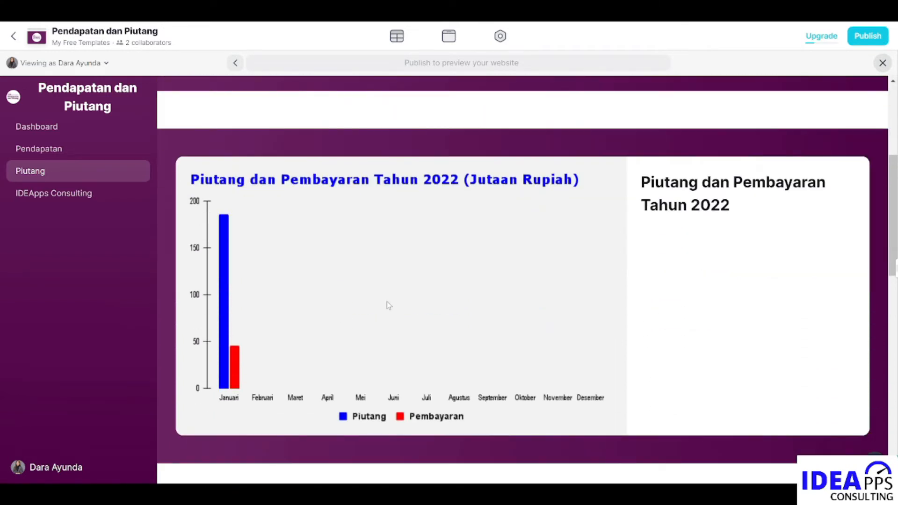
{"action": "scroll", "coordinate": [389, 304], "scroll_direction": "down", "scroll_amount": 1}
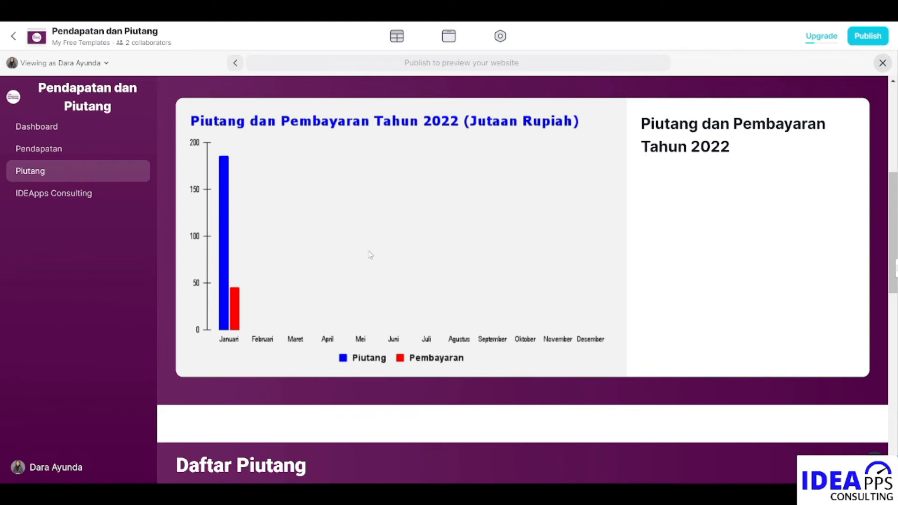
{"action": "scroll", "coordinate": [370, 255], "scroll_direction": "down", "scroll_amount": 5}
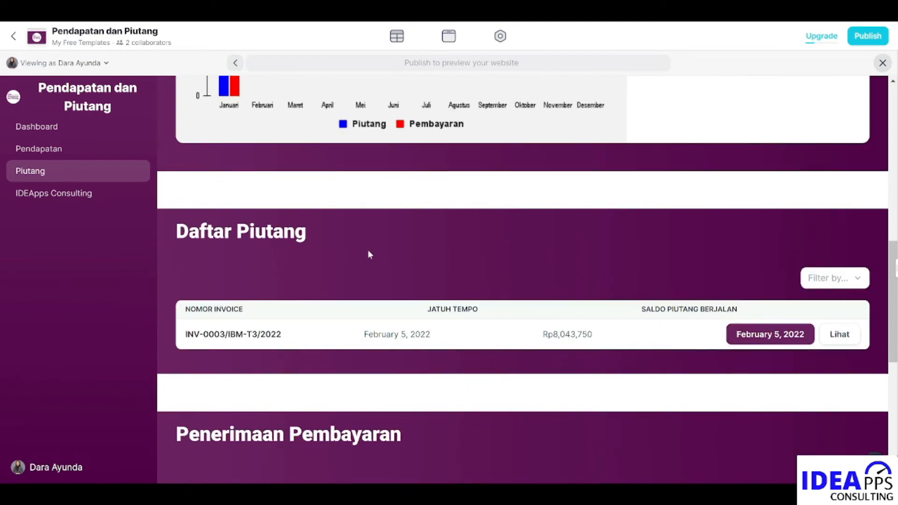
{"action": "scroll", "coordinate": [369, 255], "scroll_direction": "down", "scroll_amount": 1}
{"action": "scroll", "coordinate": [370, 255], "scroll_direction": "down", "scroll_amount": 1}
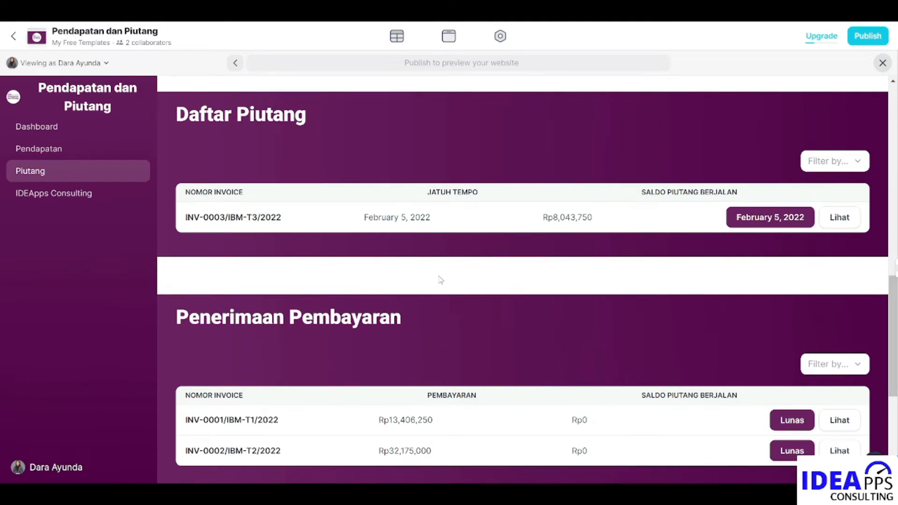
{"action": "scroll", "coordinate": [439, 278], "scroll_direction": "down", "scroll_amount": 2}
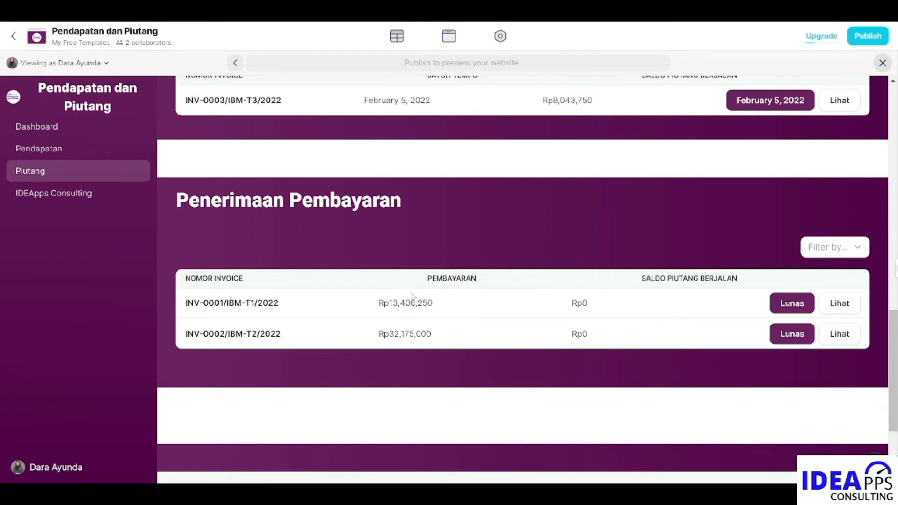
{"action": "scroll", "coordinate": [484, 252], "scroll_direction": "up", "scroll_amount": 6}
{"action": "scroll", "coordinate": [487, 256], "scroll_direction": "up", "scroll_amount": 7}
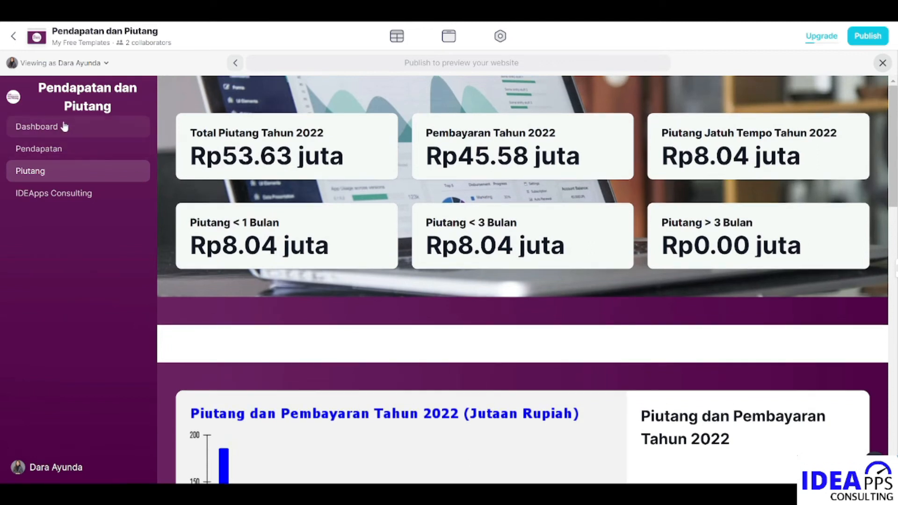
- Return to the Pendapatan page and open the details of PT Jayalah Merah Putih from Klien dan Order
{"action": "left_click", "coordinate": [73, 154]}
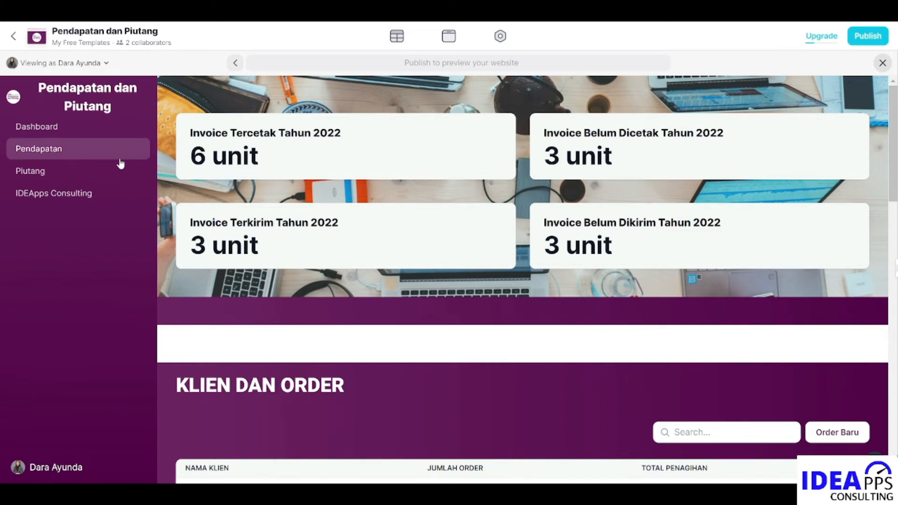
{"action": "scroll", "coordinate": [462, 379], "scroll_direction": "down", "scroll_amount": 3}
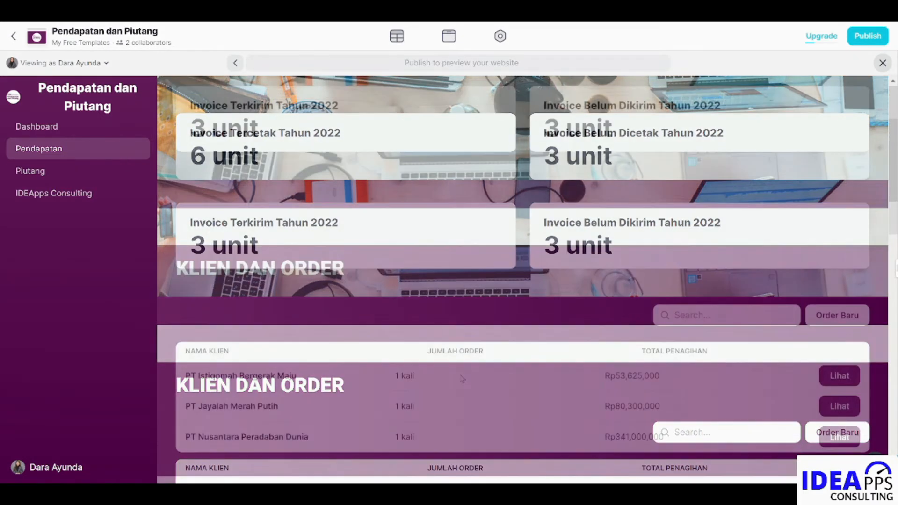
{"action": "scroll", "coordinate": [462, 379], "scroll_direction": "down", "scroll_amount": 1}
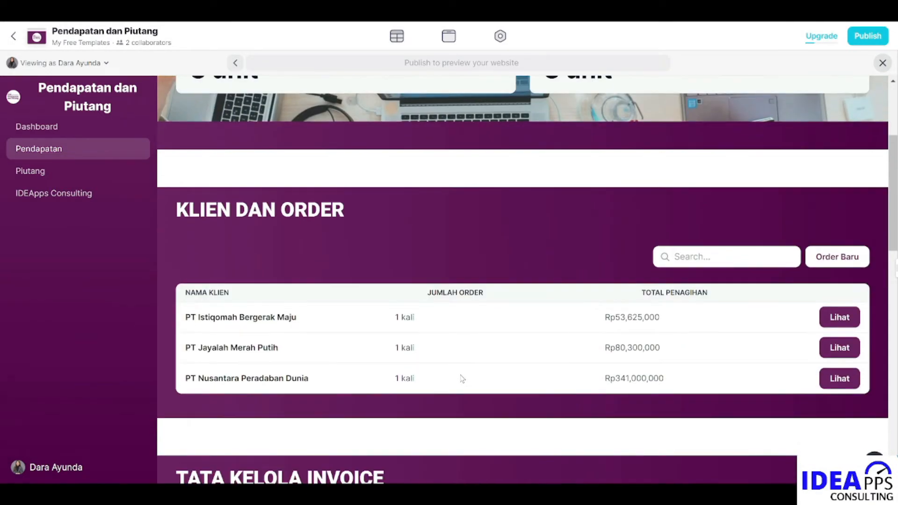
{"action": "scroll", "coordinate": [462, 379], "scroll_direction": "down", "scroll_amount": 1}
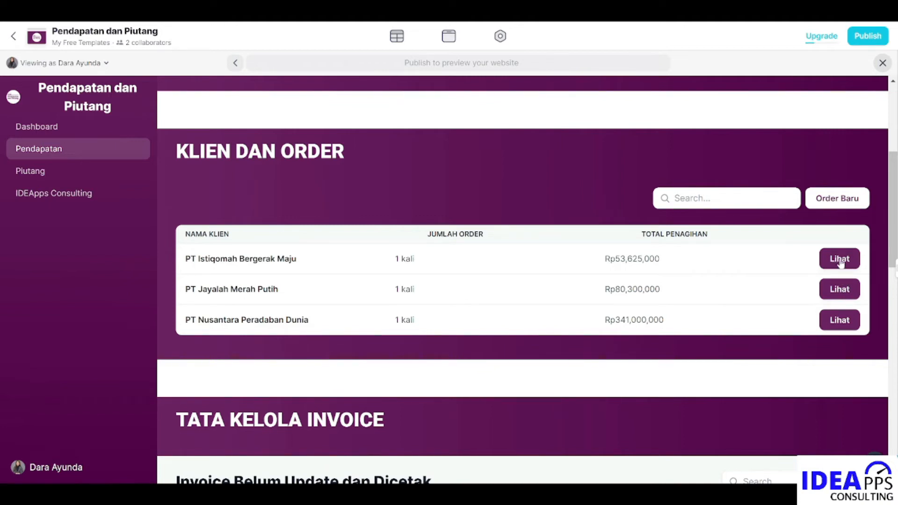
{"action": "left_click", "coordinate": [848, 292]}
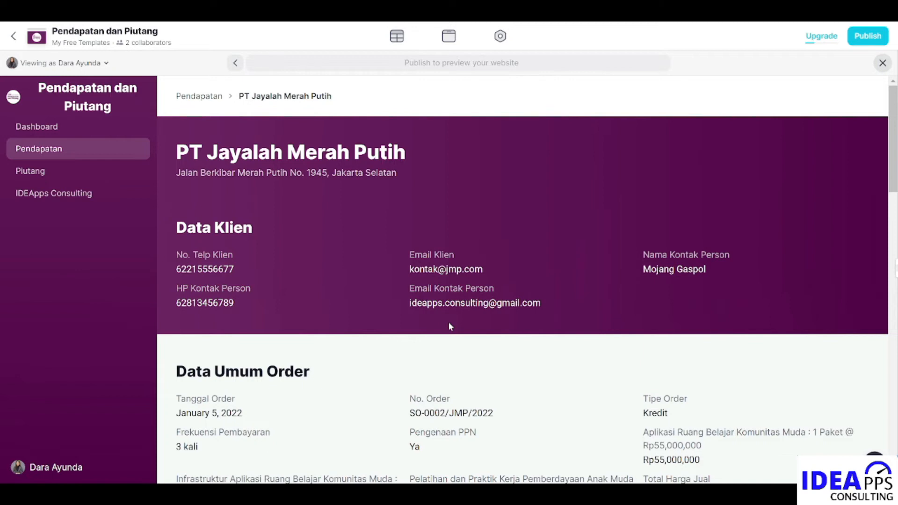
- Examine the client's Data Umum Order and the Penagihan Termin-1, Termin-2 and Termin-3 billing details
{"action": "scroll", "coordinate": [449, 326], "scroll_direction": "down", "scroll_amount": 4}
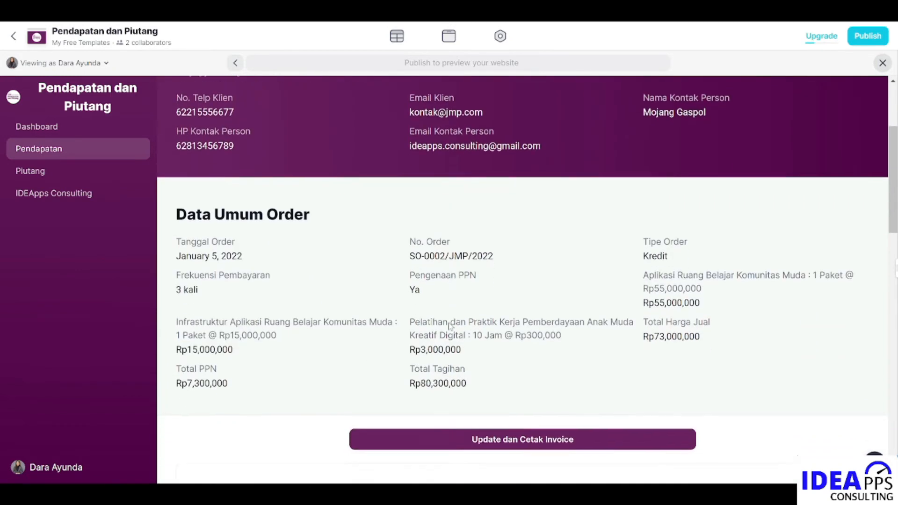
{"action": "scroll", "coordinate": [449, 326], "scroll_direction": "down", "scroll_amount": 3}
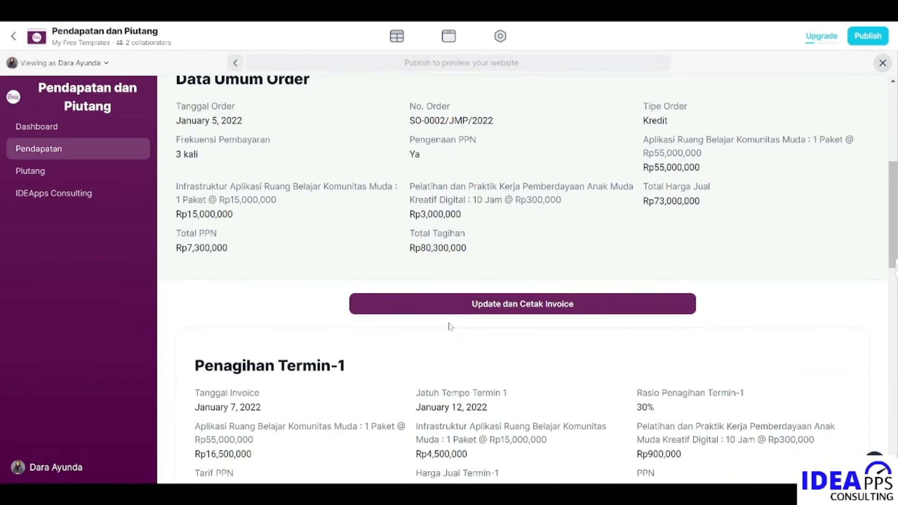
{"action": "scroll", "coordinate": [450, 326], "scroll_direction": "down", "scroll_amount": 4}
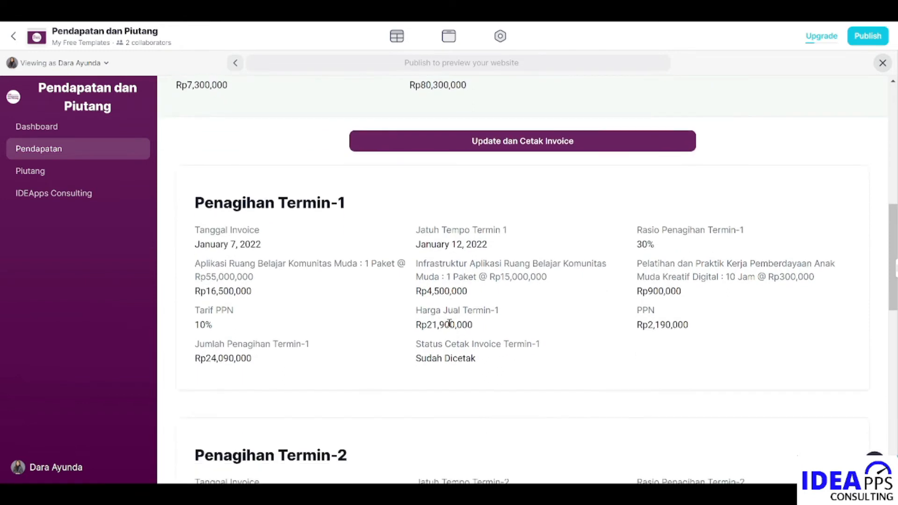
{"action": "scroll", "coordinate": [449, 322], "scroll_direction": "down", "scroll_amount": 1}
{"action": "scroll", "coordinate": [449, 326], "scroll_direction": "down", "scroll_amount": 2}
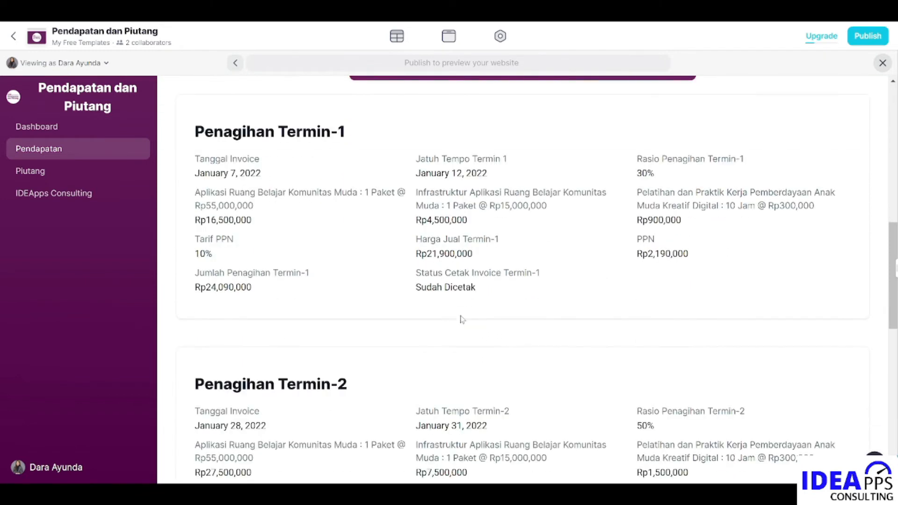
{"action": "scroll", "coordinate": [491, 298], "scroll_direction": "down", "scroll_amount": 5}
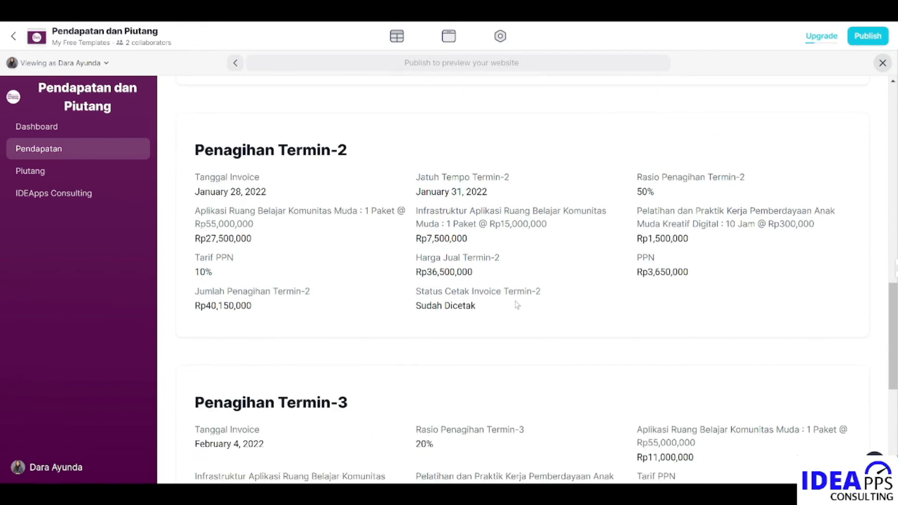
{"action": "scroll", "coordinate": [517, 305], "scroll_direction": "down", "scroll_amount": 5}
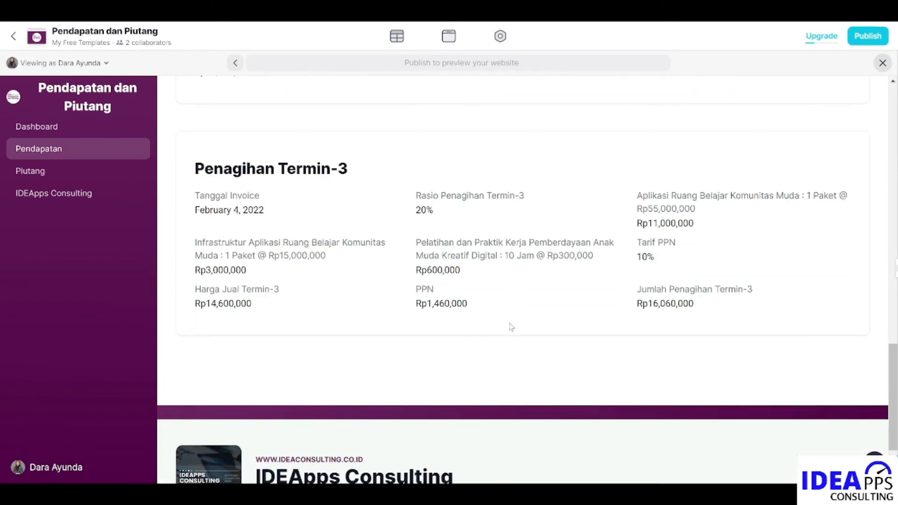
- Open the Update dan Cetak Invoice form and choose 3 as Termin Invoice to review its details and required fields
{"action": "scroll", "coordinate": [544, 300], "scroll_direction": "up", "scroll_amount": 6}
{"action": "scroll", "coordinate": [544, 301], "scroll_direction": "up", "scroll_amount": 9}
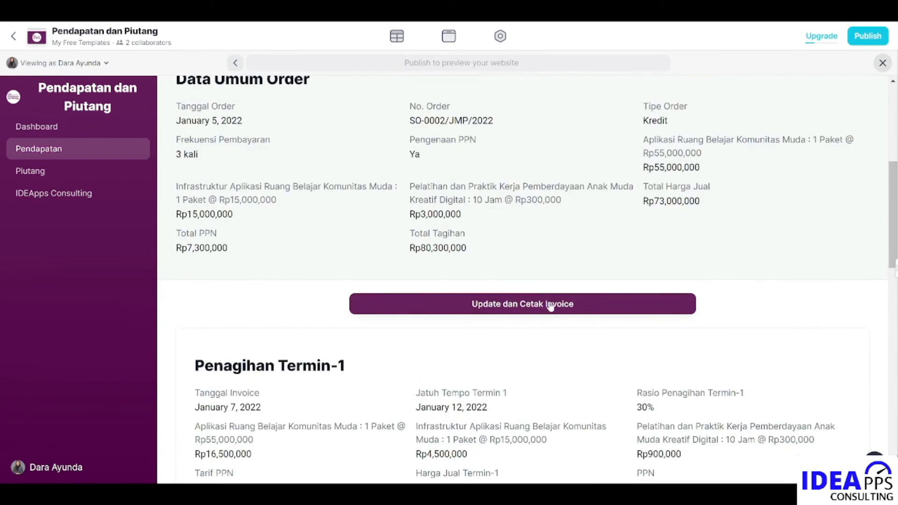
{"action": "left_click", "coordinate": [523, 309]}
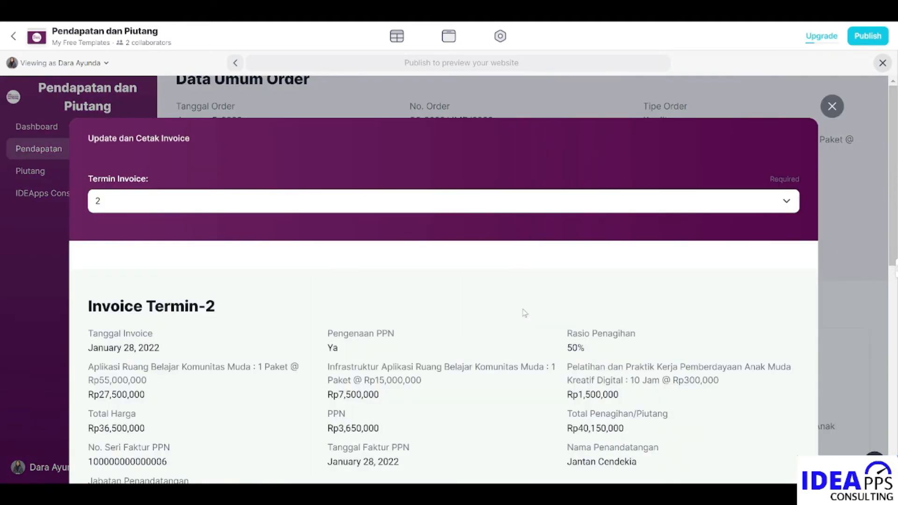
{"action": "left_click", "coordinate": [786, 201]}
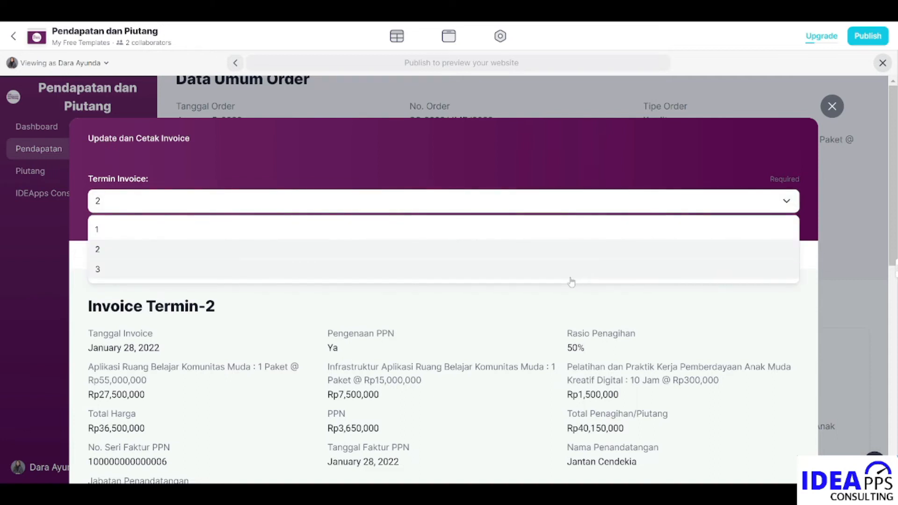
{"action": "left_click", "coordinate": [571, 276]}
{"action": "scroll", "coordinate": [500, 275], "scroll_direction": "down", "scroll_amount": 4}
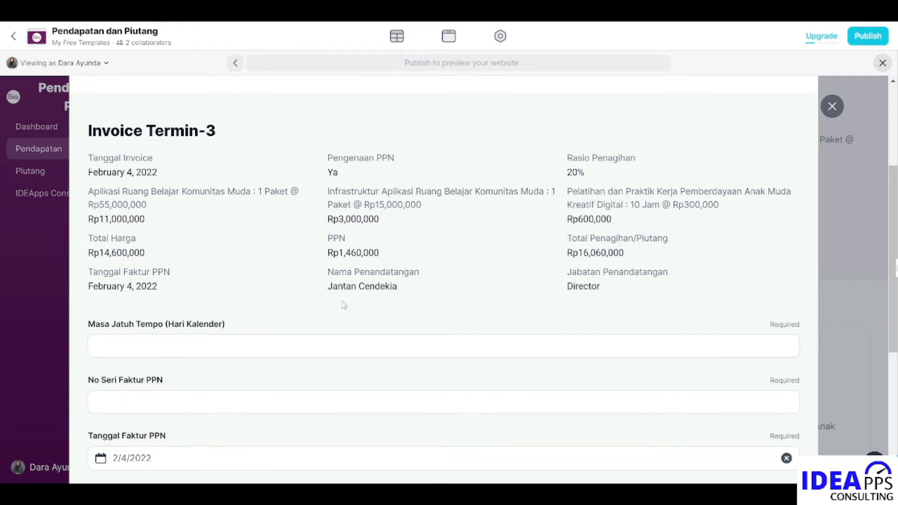
{"action": "scroll", "coordinate": [344, 305], "scroll_direction": "down", "scroll_amount": 1}
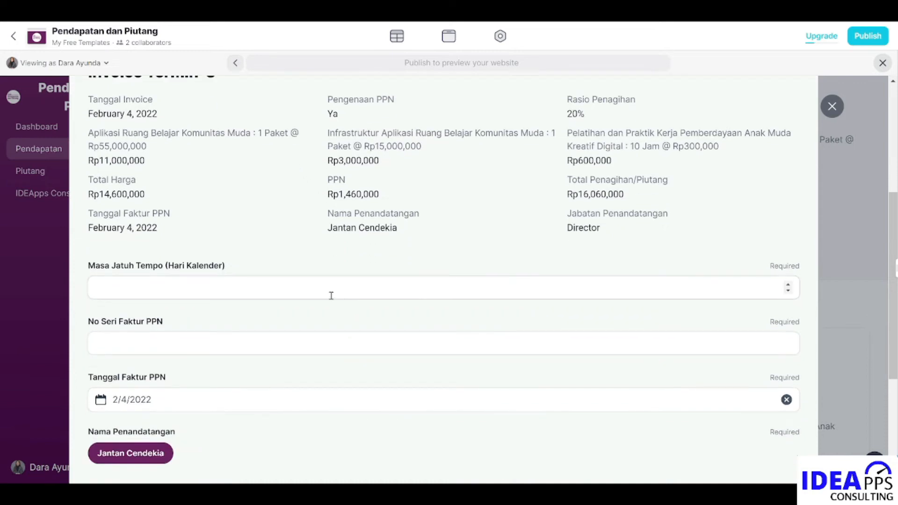
{"action": "scroll", "coordinate": [320, 283], "scroll_direction": "up", "scroll_amount": 1}
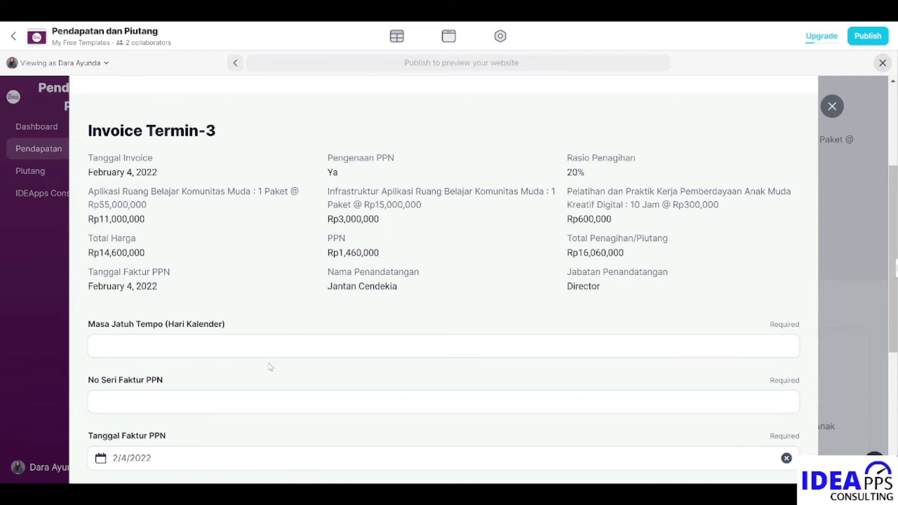
{"action": "left_click", "coordinate": [243, 348]}
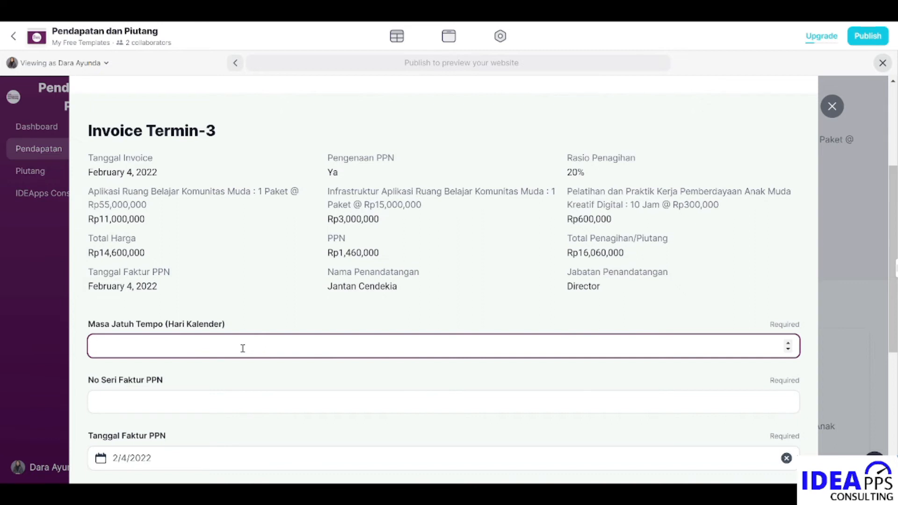
{"action": "type", "text": "5"}
{"action": "left_click", "coordinate": [220, 406]}
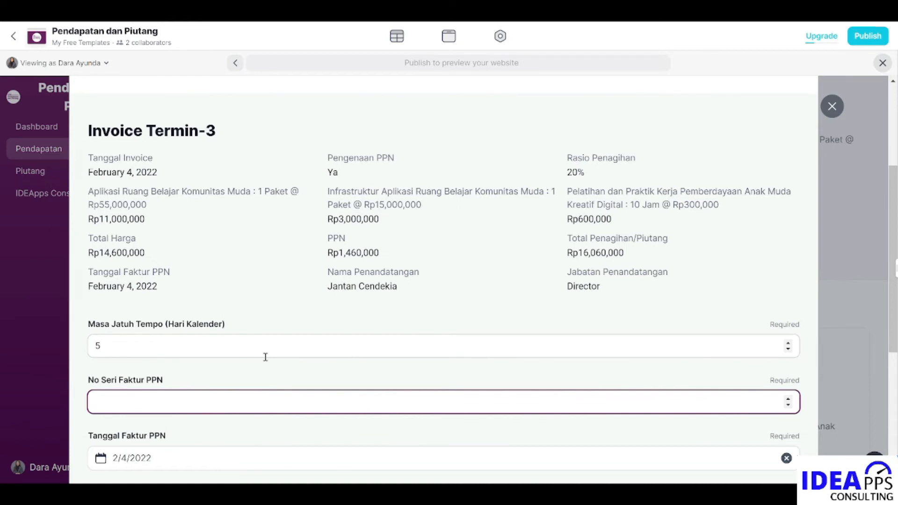
{"action": "type", "text": "010000000000000"}
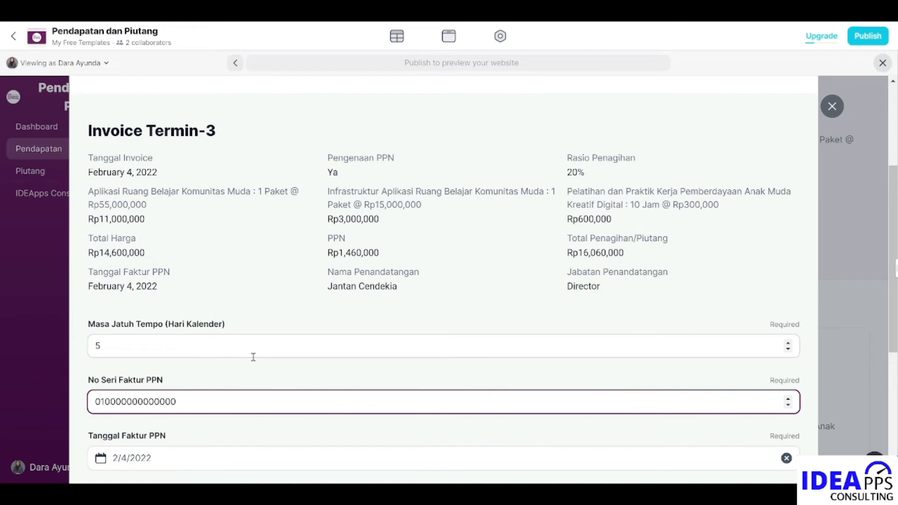
{"action": "type", "text": "7"}
- Set Konfirmasi Cetak Invoice to Ya for Termin-3, and run the CetakInvoice function in the PDF Invoice project in Apps Script
{"action": "scroll", "coordinate": [253, 356], "scroll_direction": "down", "scroll_amount": 3}
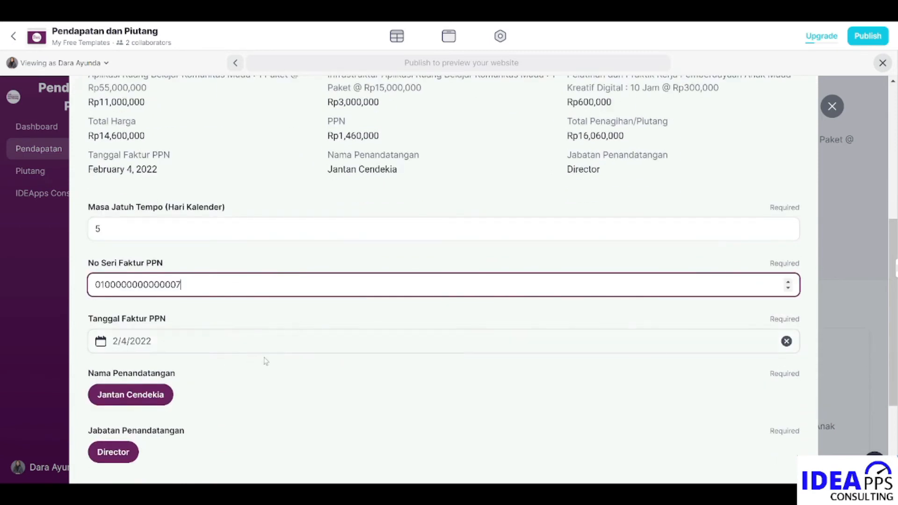
{"action": "scroll", "coordinate": [305, 375], "scroll_direction": "up", "scroll_amount": 3}
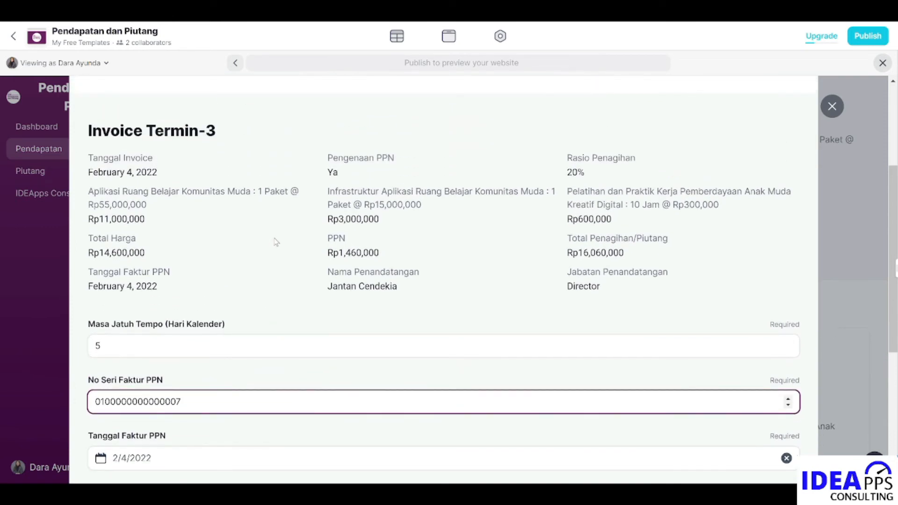
{"action": "scroll", "coordinate": [247, 213], "scroll_direction": "down", "scroll_amount": 3}
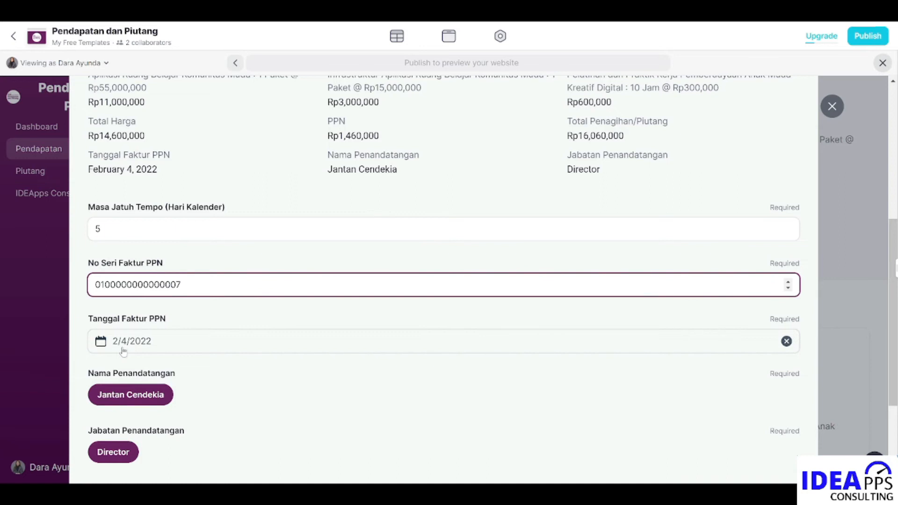
{"action": "scroll", "coordinate": [310, 368], "scroll_direction": "down", "scroll_amount": 3}
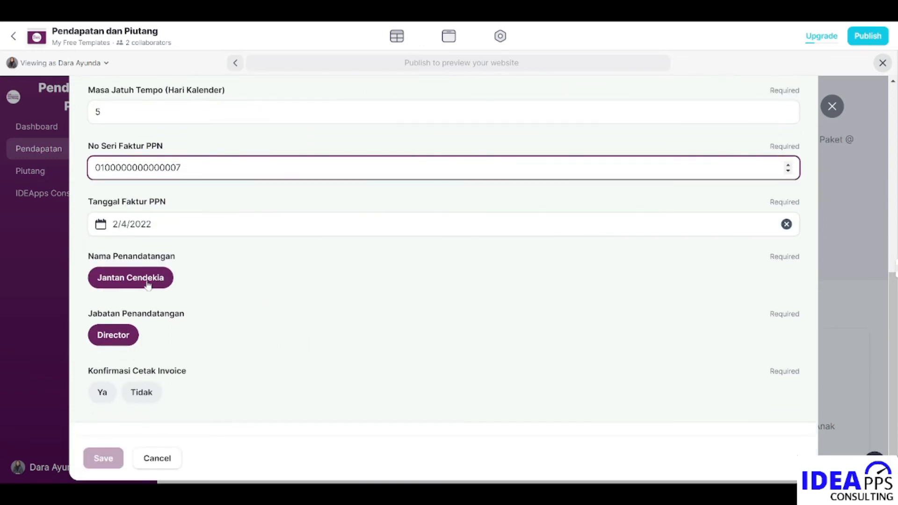
{"action": "scroll", "coordinate": [241, 306], "scroll_direction": "down", "scroll_amount": 1}
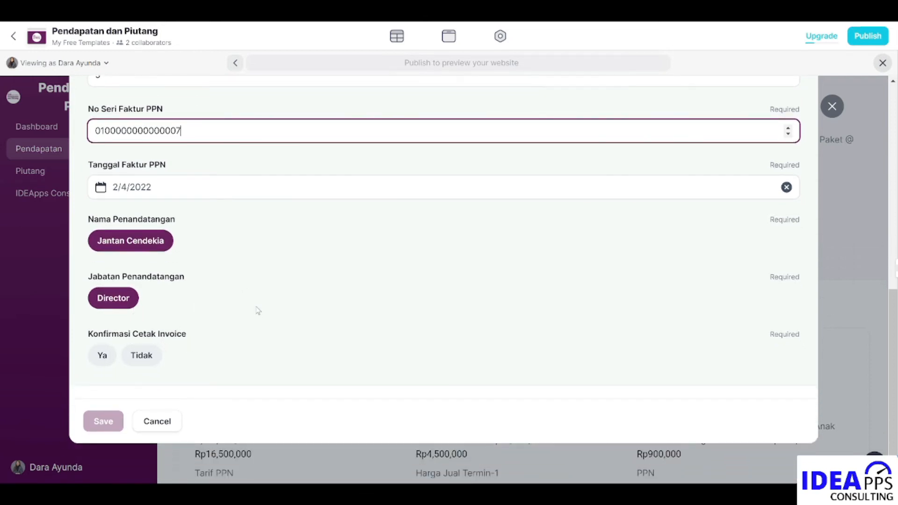
{"action": "left_click", "coordinate": [105, 360]}
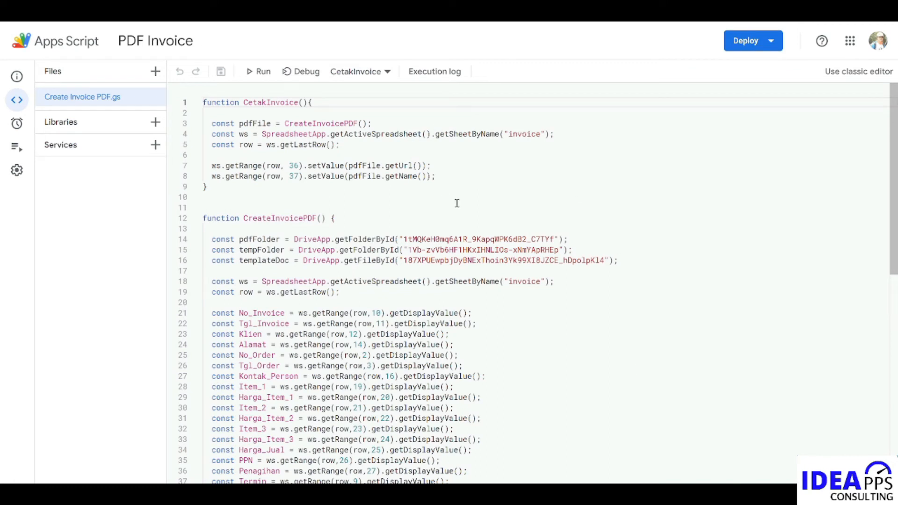
{"action": "left_click", "coordinate": [253, 72]}
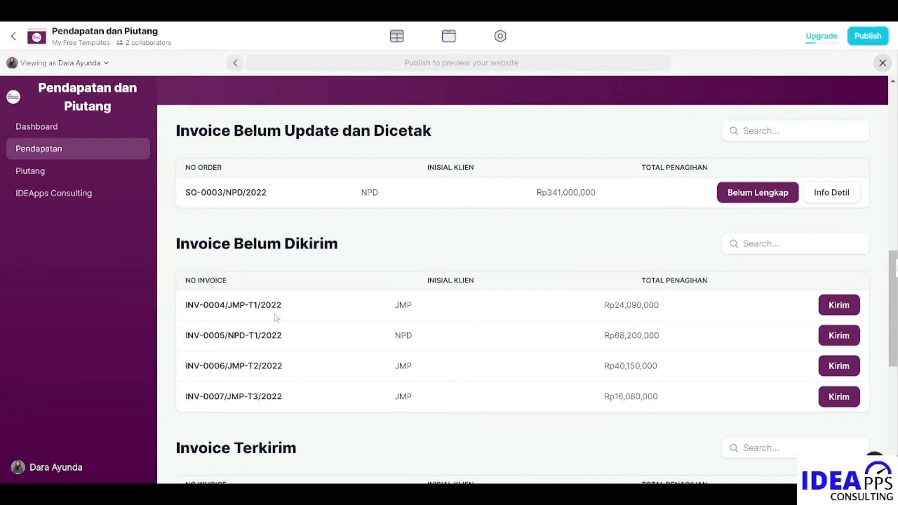
- Open PT Jayalah Merah Putih's Termin-1 invoice from Invoice Belum Dikirim and examine its items, totals and additional information
{"action": "left_click", "coordinate": [840, 307]}
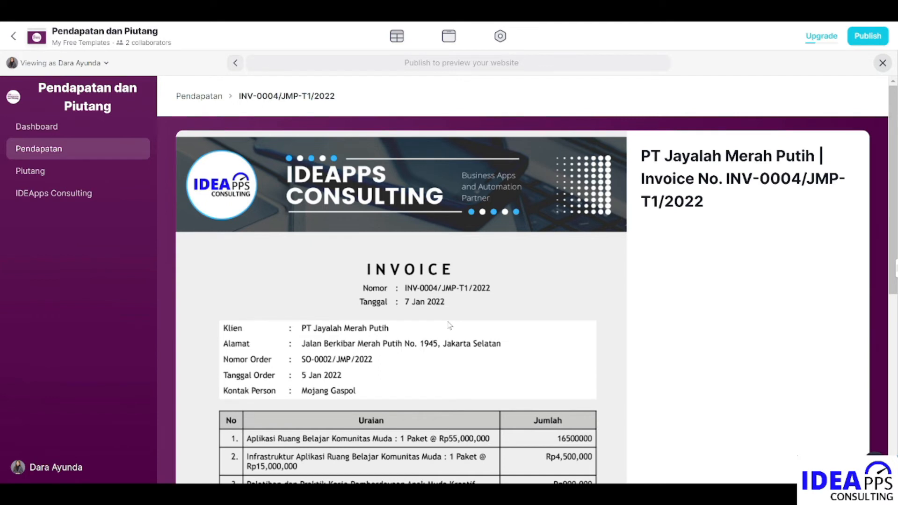
{"action": "scroll", "coordinate": [450, 326], "scroll_direction": "down", "scroll_amount": 3}
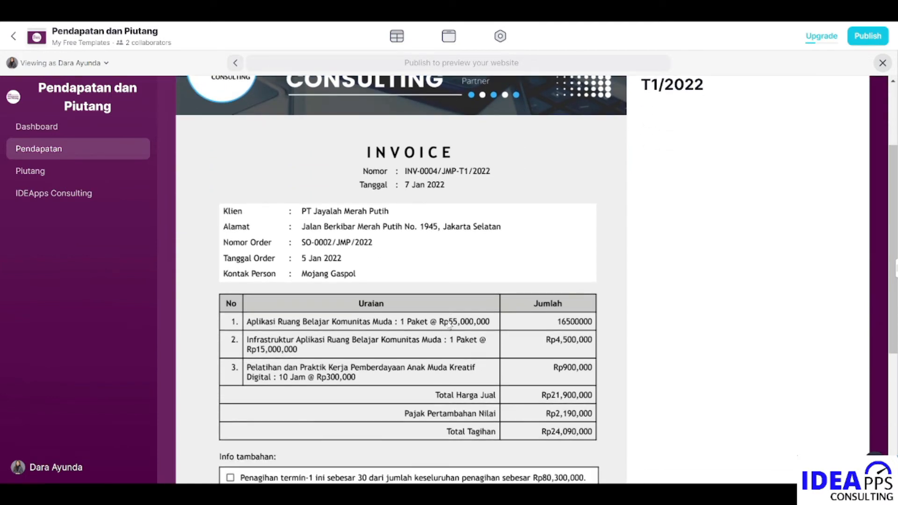
{"action": "scroll", "coordinate": [450, 325], "scroll_direction": "down", "scroll_amount": 1}
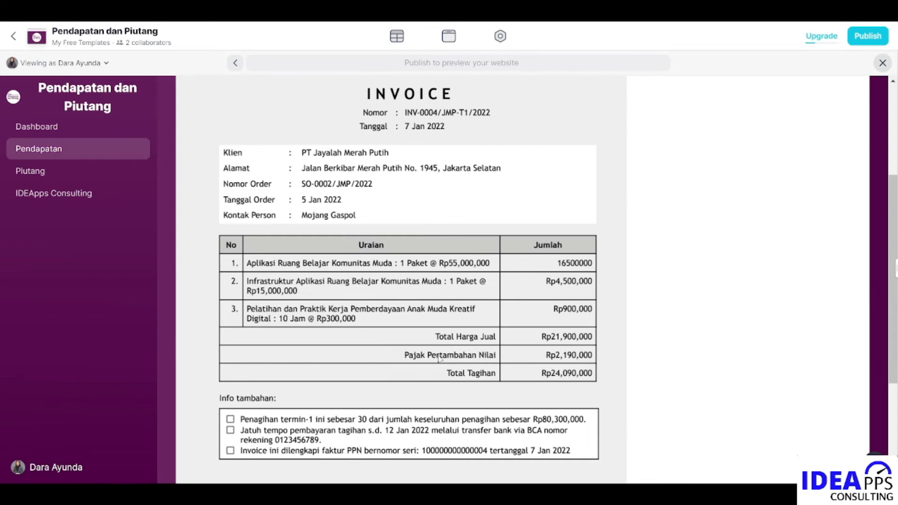
{"action": "scroll", "coordinate": [431, 351], "scroll_direction": "down", "scroll_amount": 2}
{"action": "scroll", "coordinate": [431, 351], "scroll_direction": "down", "scroll_amount": 1}
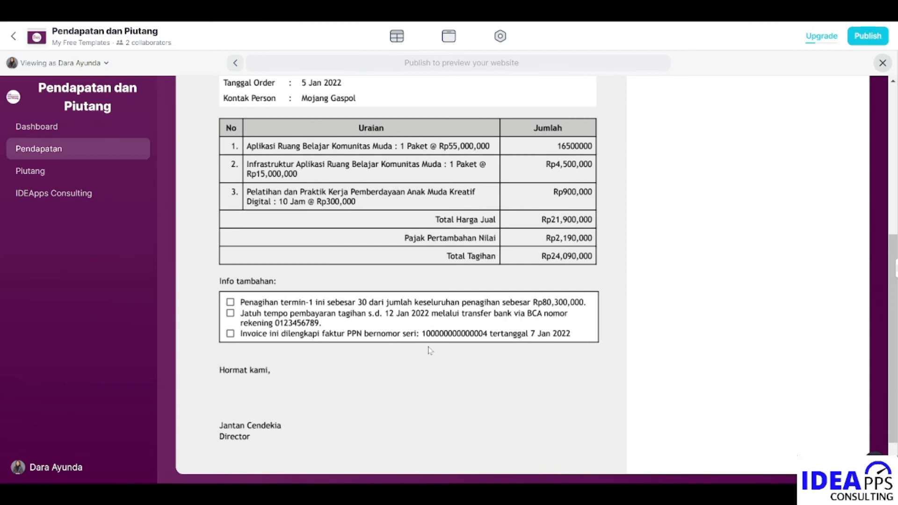
{"action": "scroll", "coordinate": [430, 351], "scroll_direction": "down", "scroll_amount": 1}
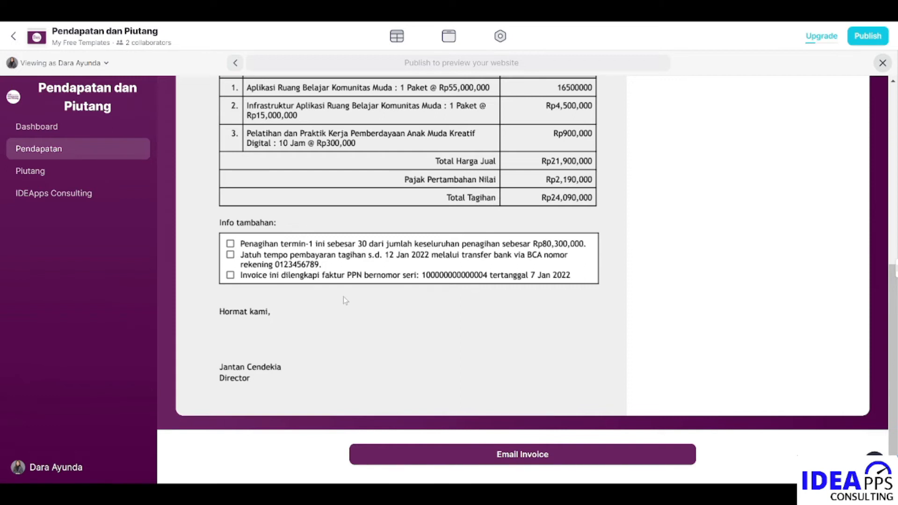
{"action": "scroll", "coordinate": [349, 290], "scroll_direction": "down", "scroll_amount": 1}
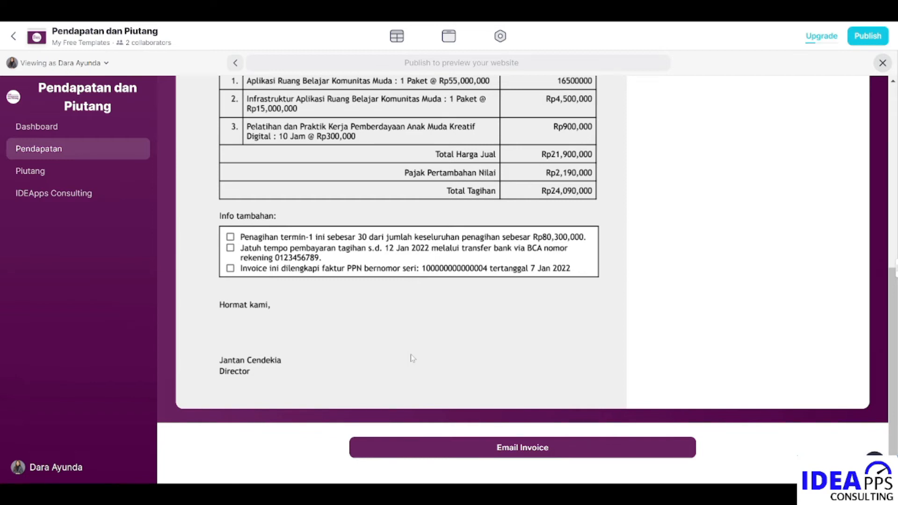
- Email the Termin-1 invoice, with Konfirmasi Kirim Invoice set to Ya and Tanggal Kirim set to 1/7/2022, and save the form
{"action": "left_click", "coordinate": [535, 448]}
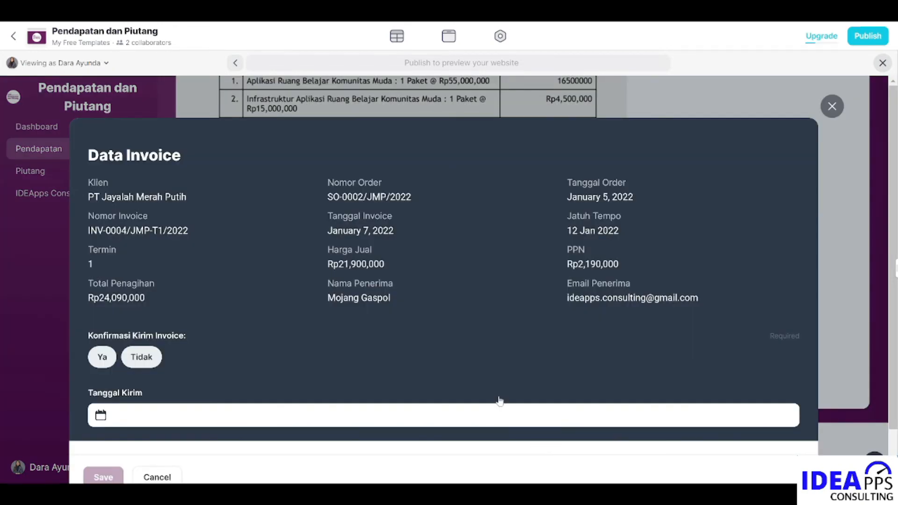
{"action": "scroll", "coordinate": [455, 330], "scroll_direction": "down", "scroll_amount": 1}
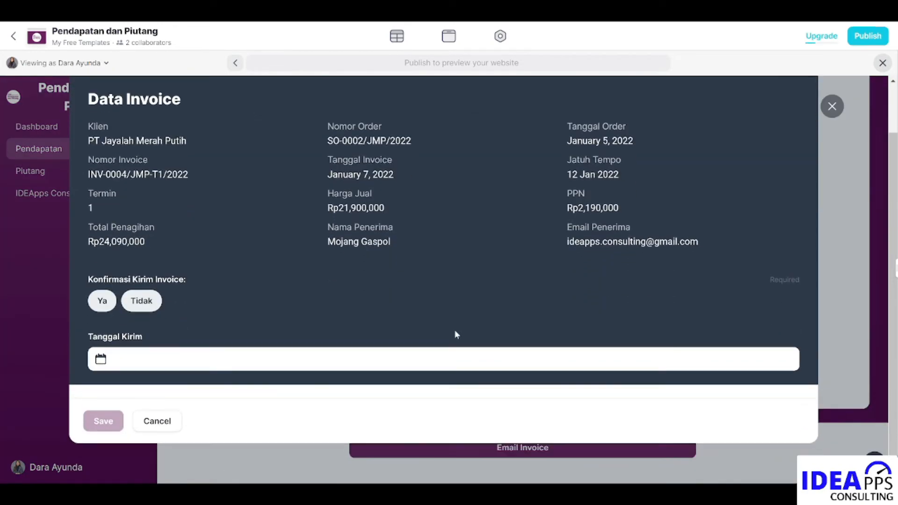
{"action": "scroll", "coordinate": [454, 334], "scroll_direction": "up", "scroll_amount": 1}
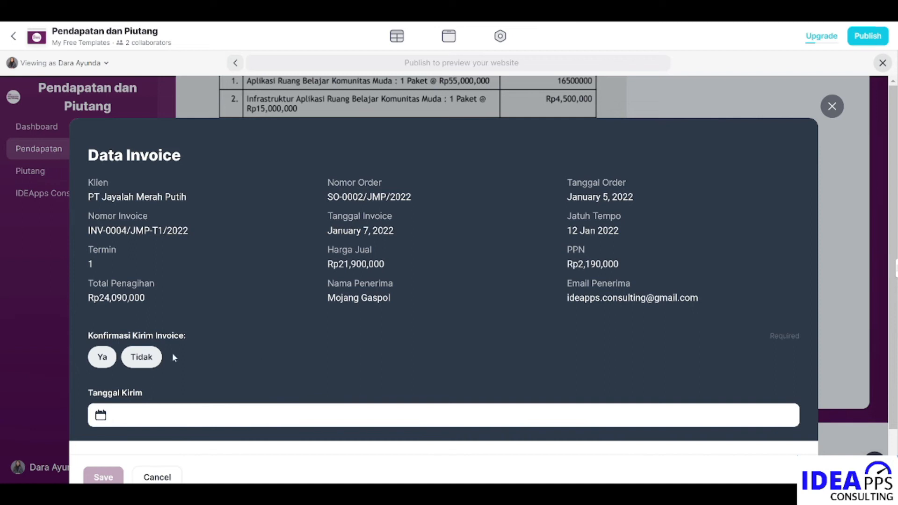
{"action": "left_click", "coordinate": [102, 359]}
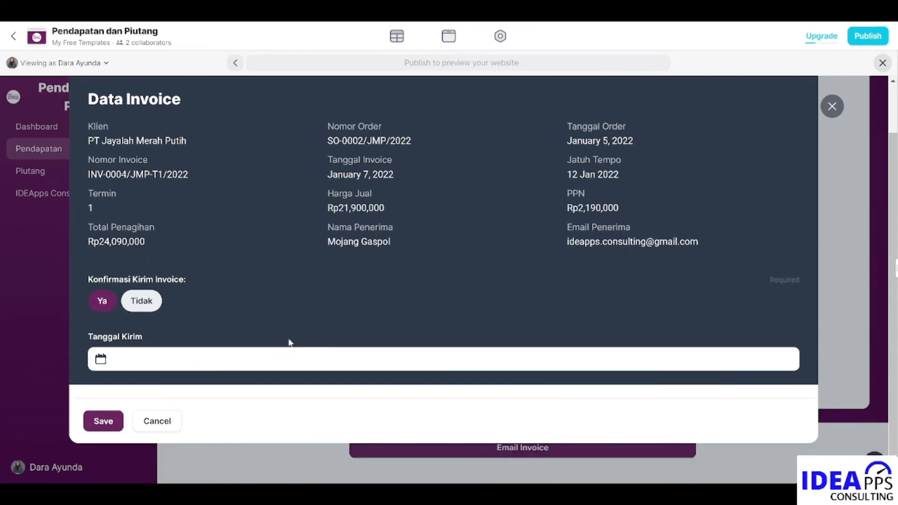
{"action": "left_click", "coordinate": [279, 368]}
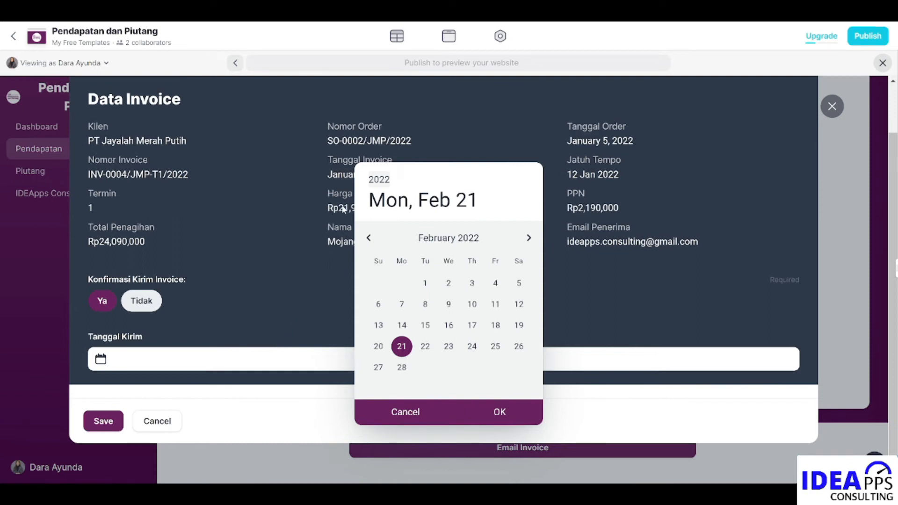
{"action": "left_click", "coordinate": [368, 239]}
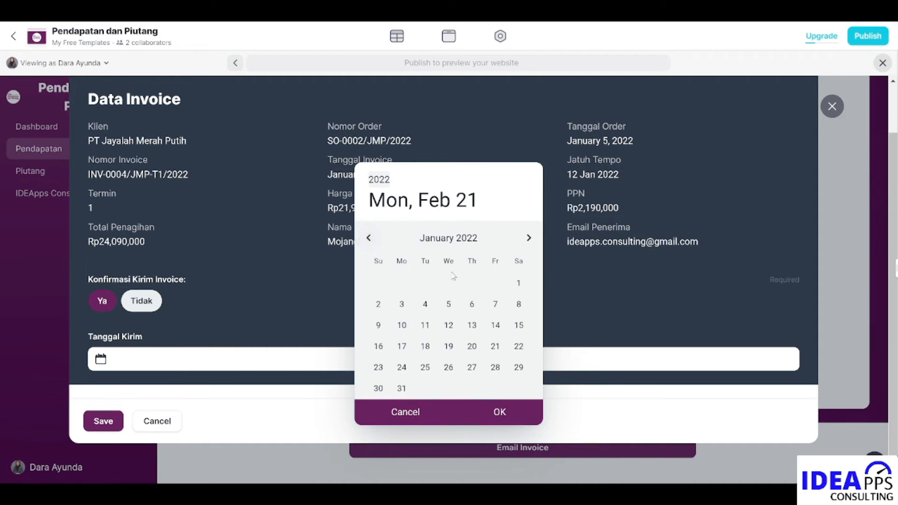
{"action": "left_click", "coordinate": [494, 308]}
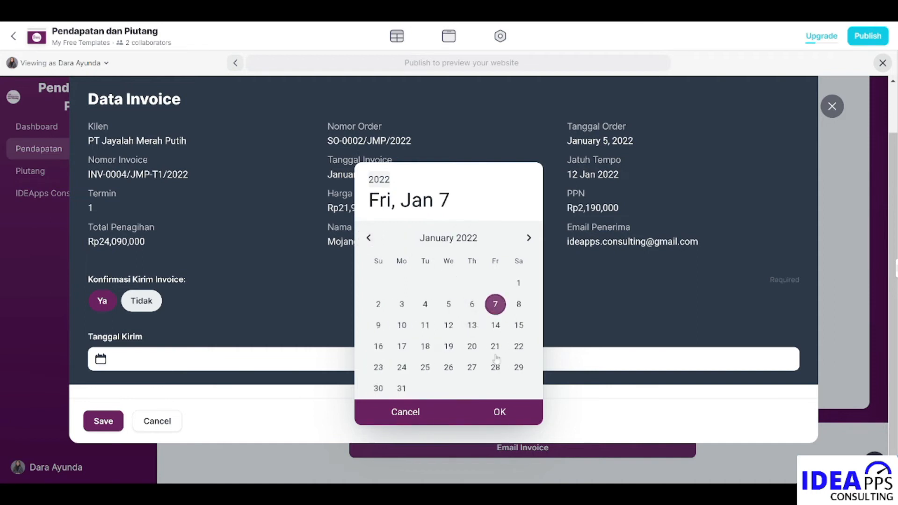
{"action": "left_click", "coordinate": [499, 412]}
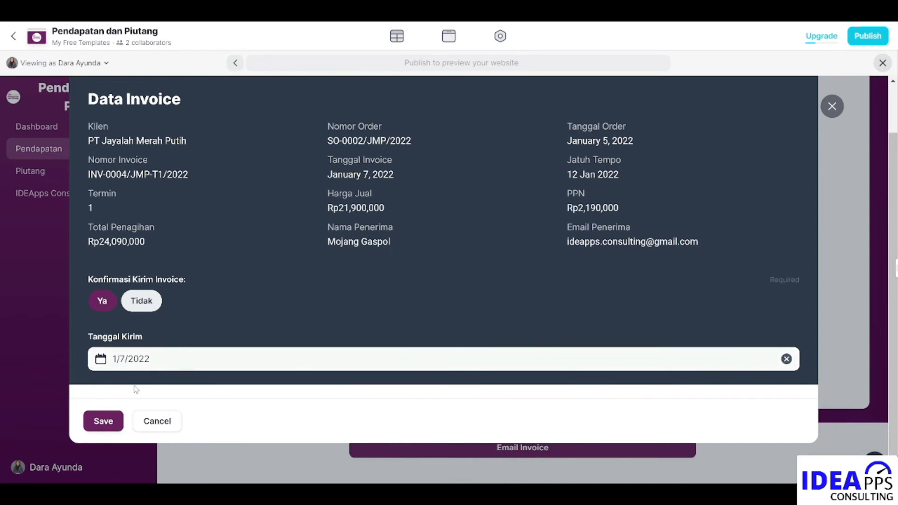
{"action": "left_click", "coordinate": [103, 422]}
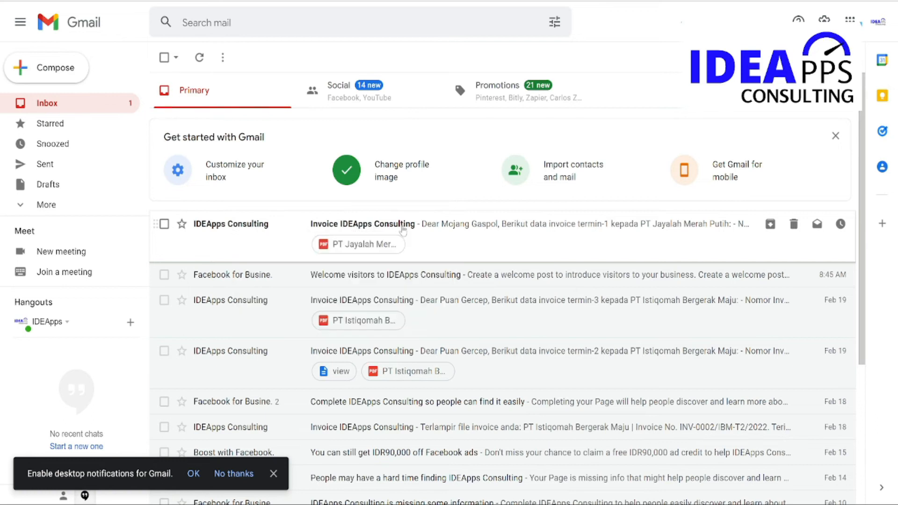
- Open the received Invoice IDEApps Consulting message in Gmail and examine its text and attached invoice PDF
{"action": "left_click", "coordinate": [438, 231]}
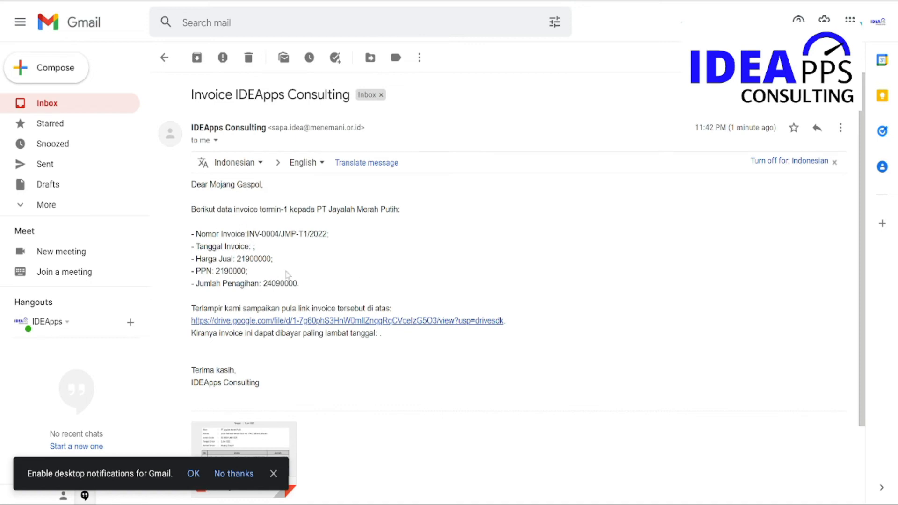
{"action": "scroll", "coordinate": [552, 255], "scroll_direction": "down", "scroll_amount": 2}
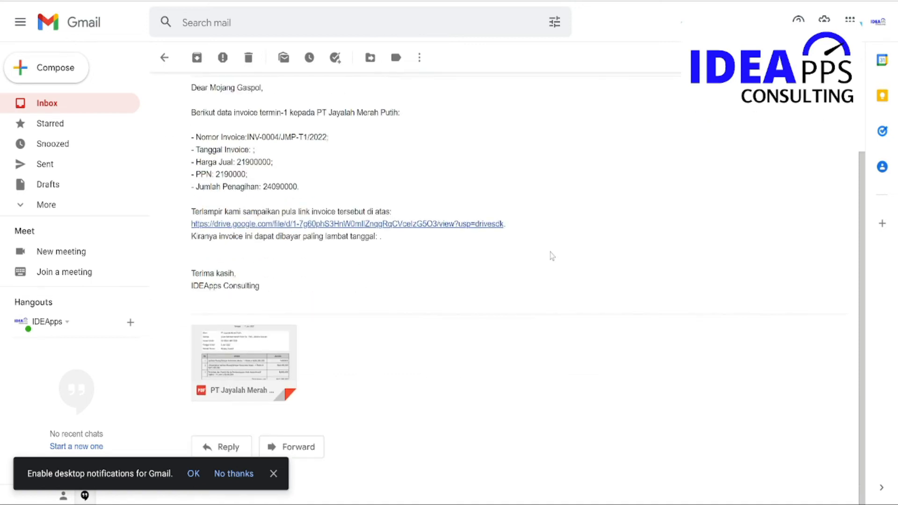
{"action": "mouse_move", "coordinate": [248, 358]}
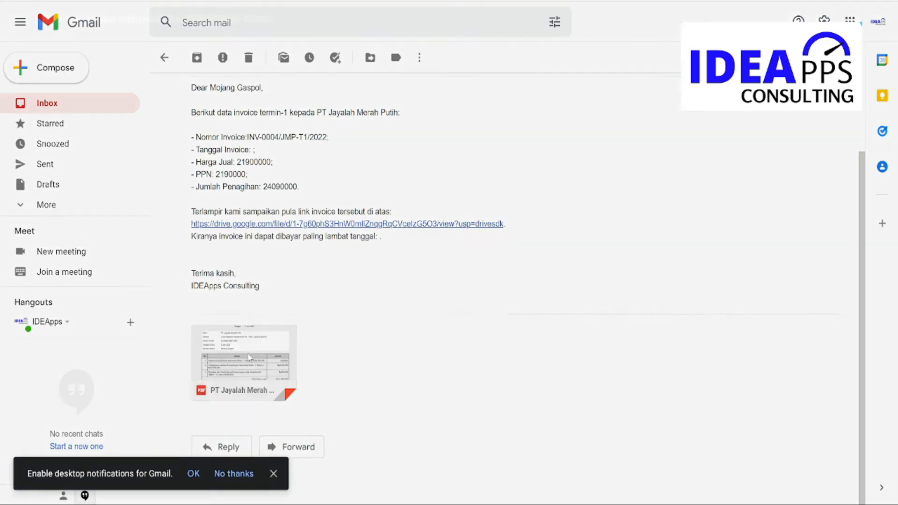
{"action": "left_click", "coordinate": [248, 359]}
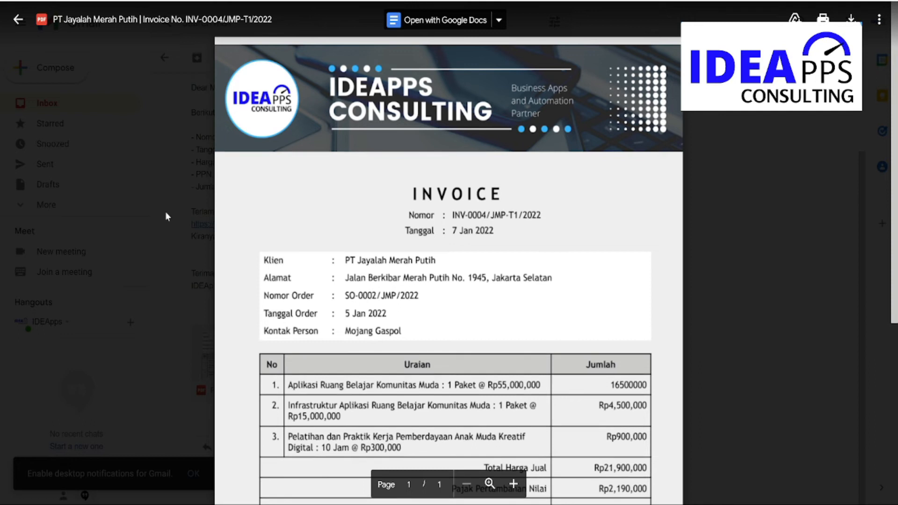
{"action": "scroll", "coordinate": [164, 212], "scroll_direction": "down", "scroll_amount": 1}
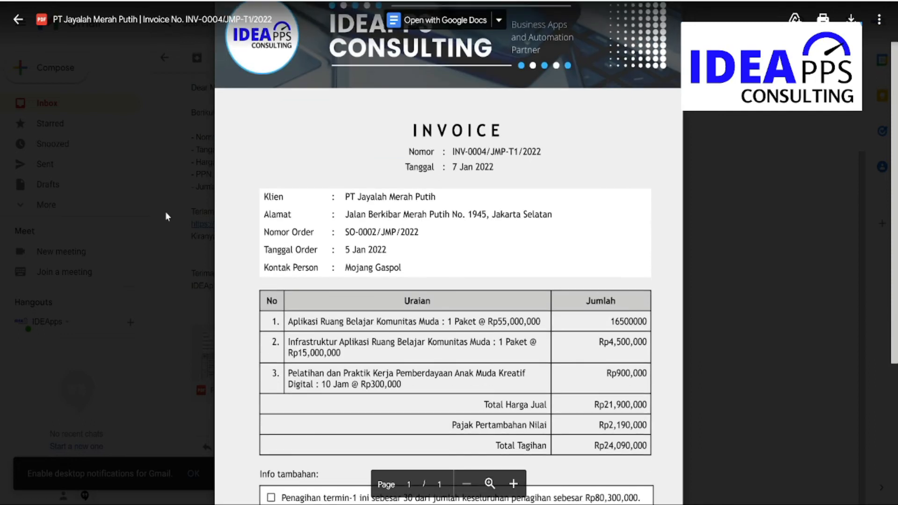
{"action": "scroll", "coordinate": [164, 212], "scroll_direction": "down", "scroll_amount": 3}
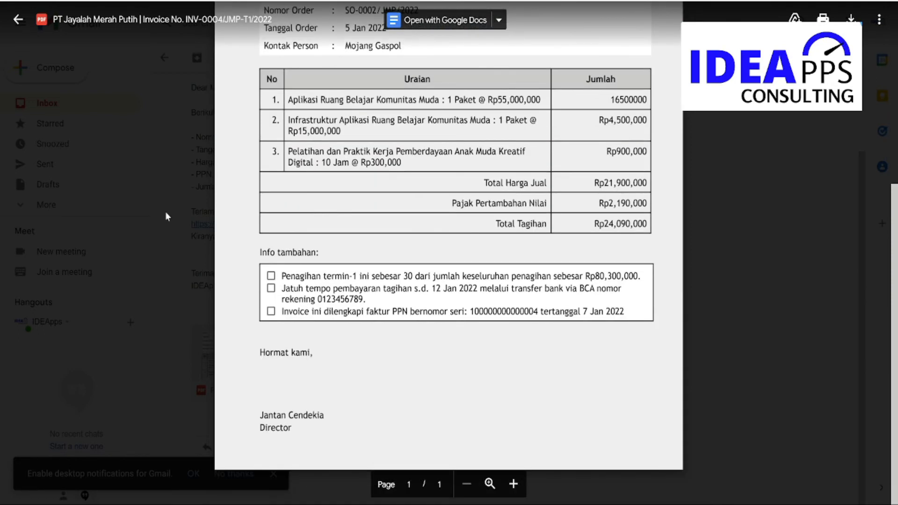
{"action": "scroll", "coordinate": [165, 211], "scroll_direction": "up", "scroll_amount": 5}
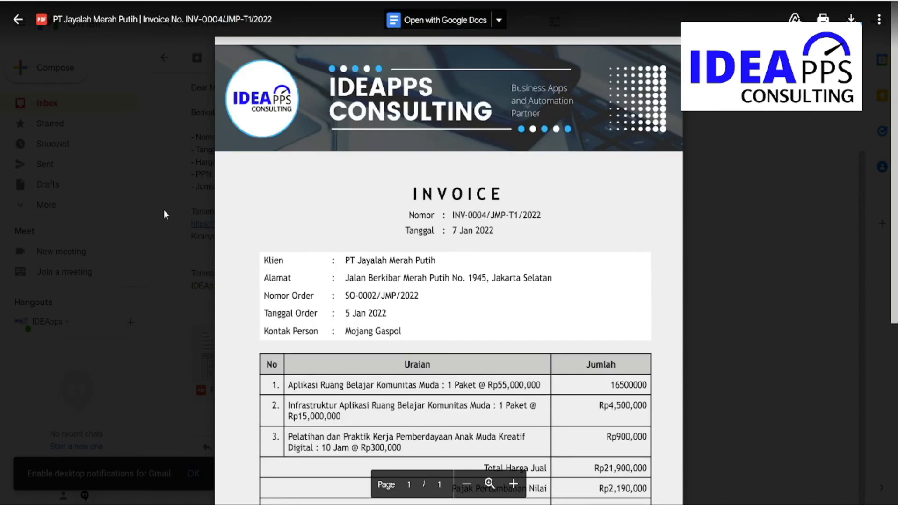
{"action": "left_click", "coordinate": [18, 19]}
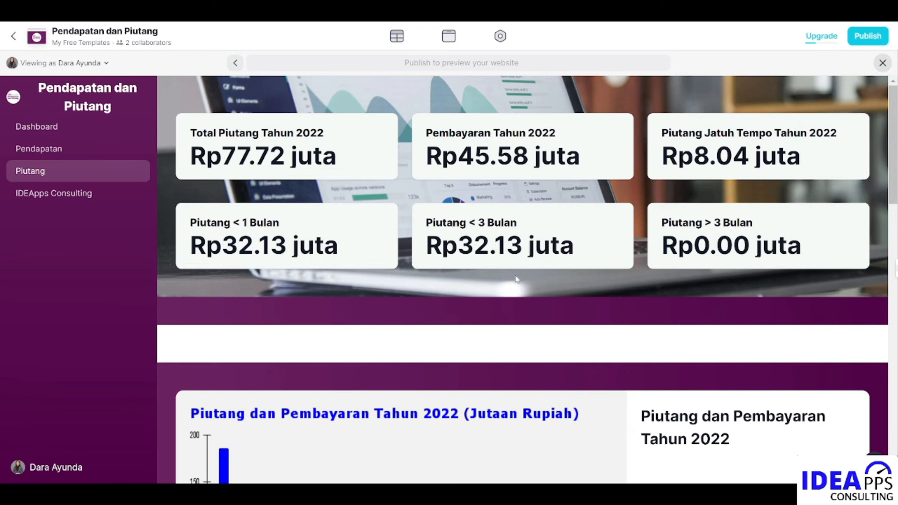
- Review the Piutang page's chart and Daftar Piutang, and examine the invoice data and payment status of PT Jayalah Merah Putih's Termin-1 invoice
{"action": "scroll", "coordinate": [453, 292], "scroll_direction": "down", "scroll_amount": 6}
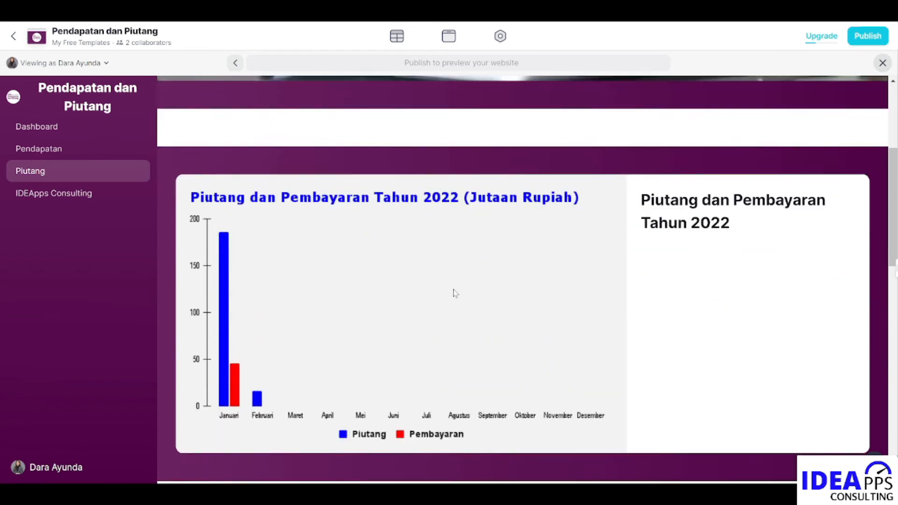
{"action": "scroll", "coordinate": [454, 293], "scroll_direction": "down", "scroll_amount": 5}
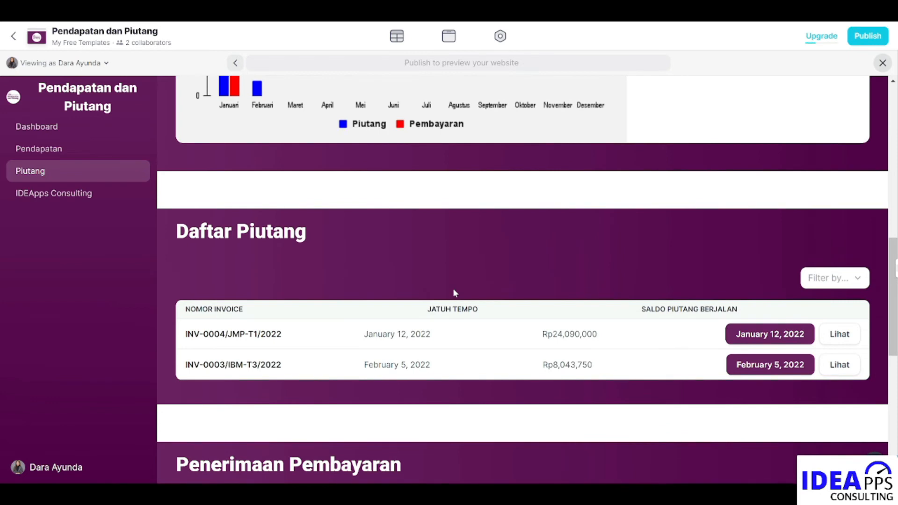
{"action": "scroll", "coordinate": [454, 293], "scroll_direction": "down", "scroll_amount": 1}
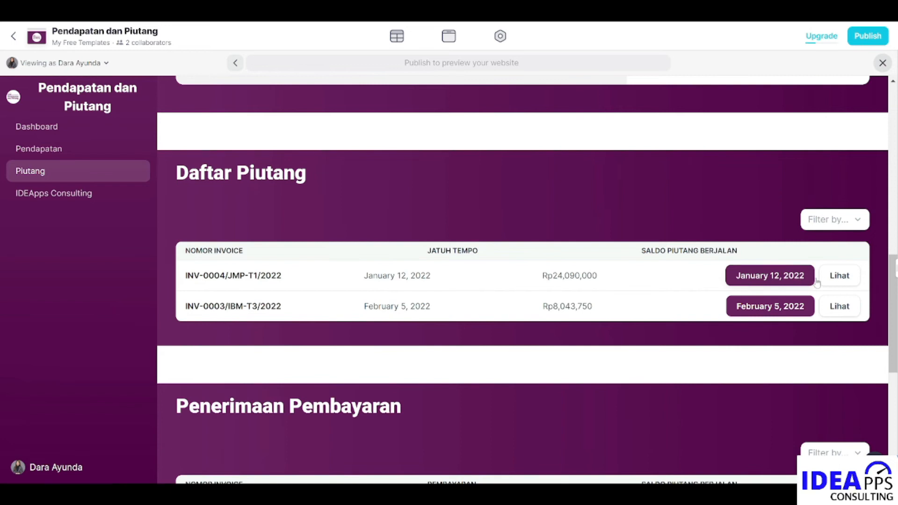
{"action": "left_click", "coordinate": [840, 277]}
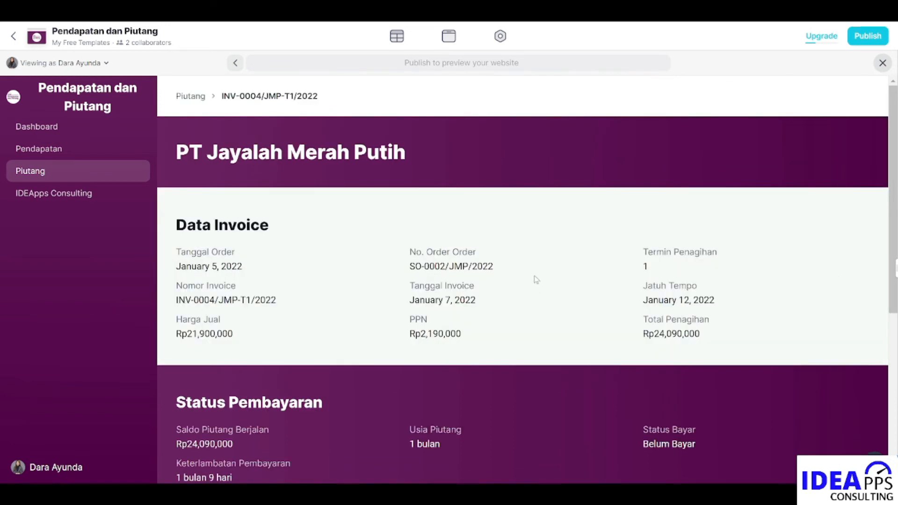
{"action": "scroll", "coordinate": [542, 262], "scroll_direction": "down", "scroll_amount": 1}
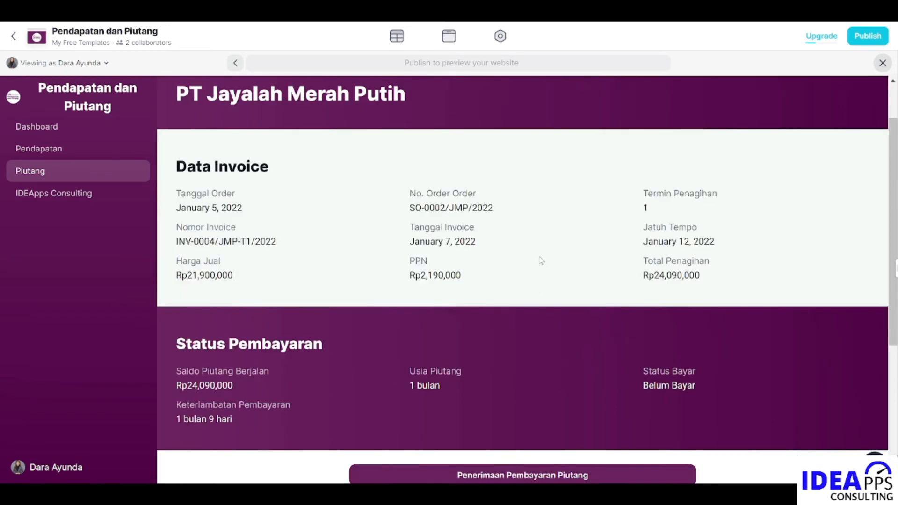
{"action": "scroll", "coordinate": [541, 260], "scroll_direction": "down", "scroll_amount": 1}
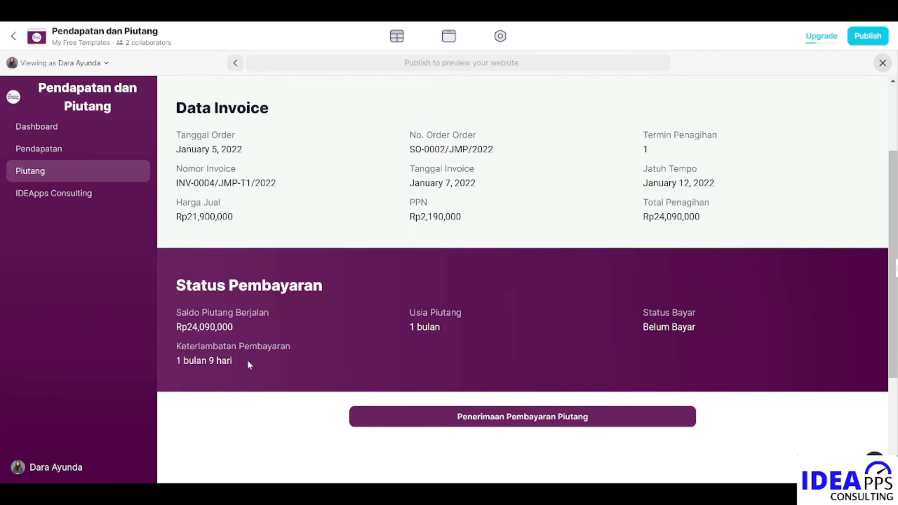
- Start a Penerimaan Pembayaran Piutang entry for the Termin-1 invoice and set Tanggal Penerimaan Pembayaran to 1/12/2022
{"action": "left_click", "coordinate": [502, 418]}
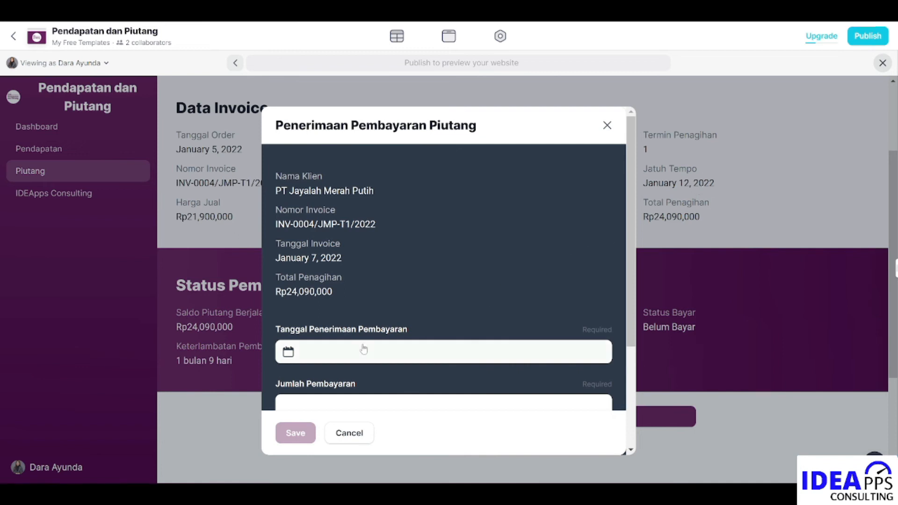
{"action": "left_click", "coordinate": [292, 353]}
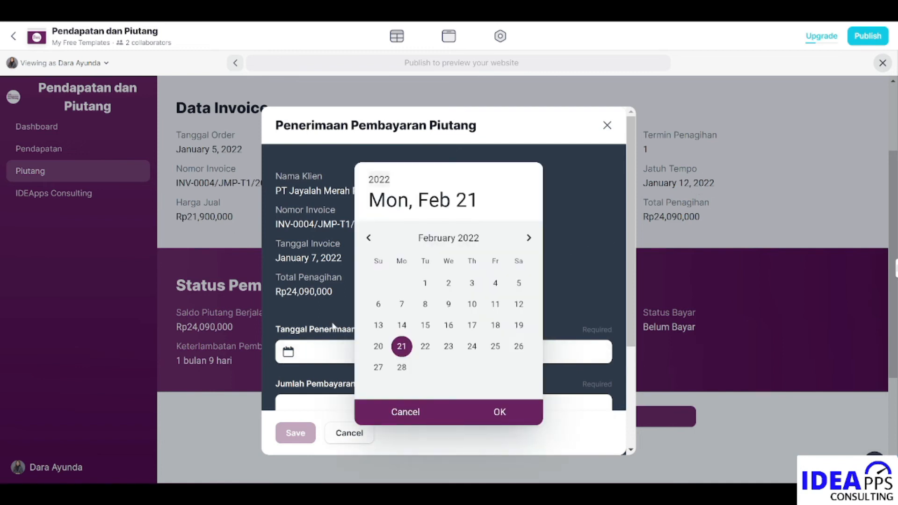
{"action": "left_click", "coordinate": [369, 237]}
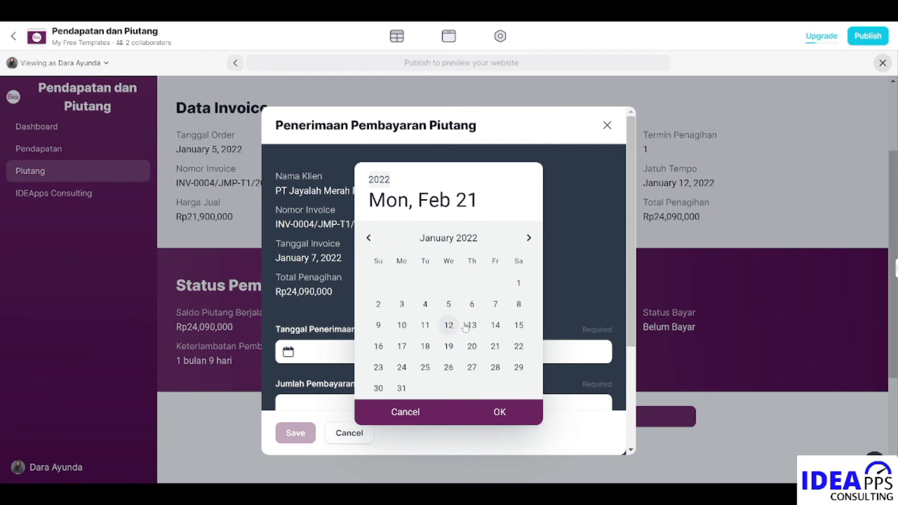
{"action": "left_click", "coordinate": [449, 325]}
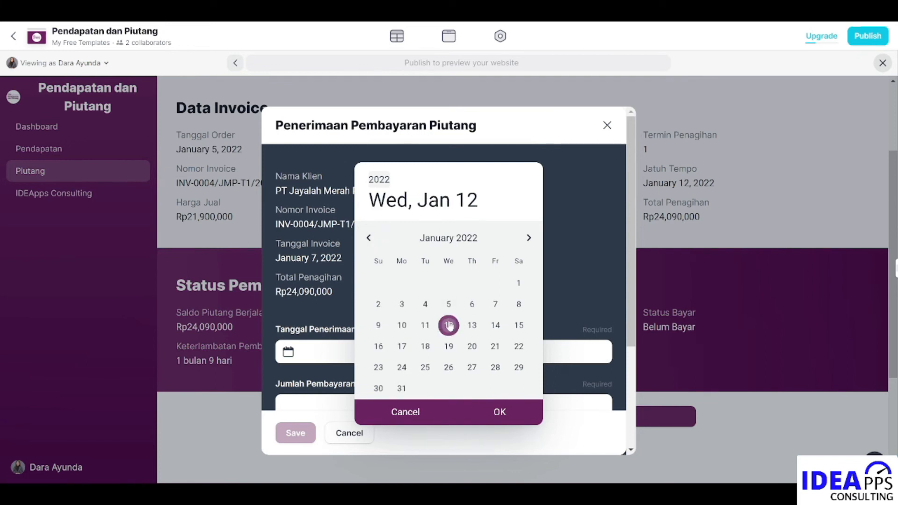
{"action": "left_click", "coordinate": [499, 412]}
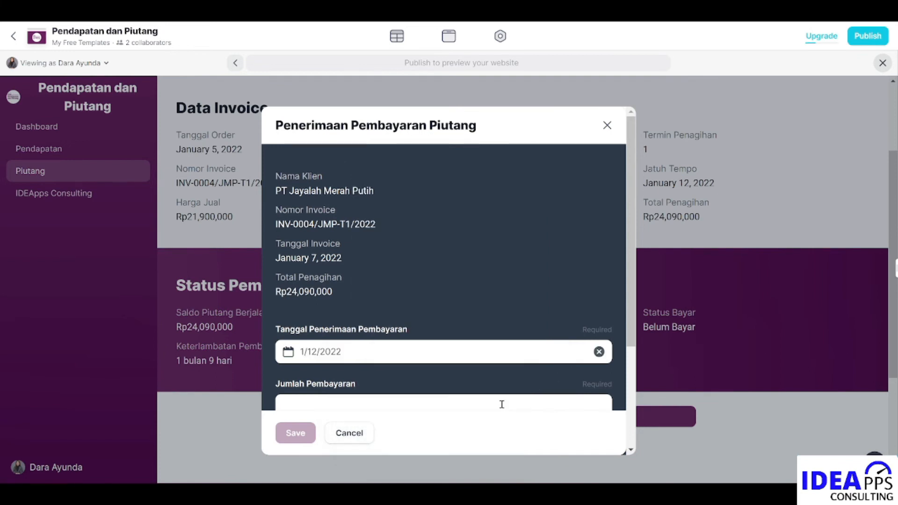
- Set Jumlah Pembayaran to 24090000 and Pembayaran Via to Bank in the payment form
{"action": "scroll", "coordinate": [476, 326], "scroll_direction": "down", "scroll_amount": 2}
{"action": "scroll", "coordinate": [477, 329], "scroll_direction": "down", "scroll_amount": 1}
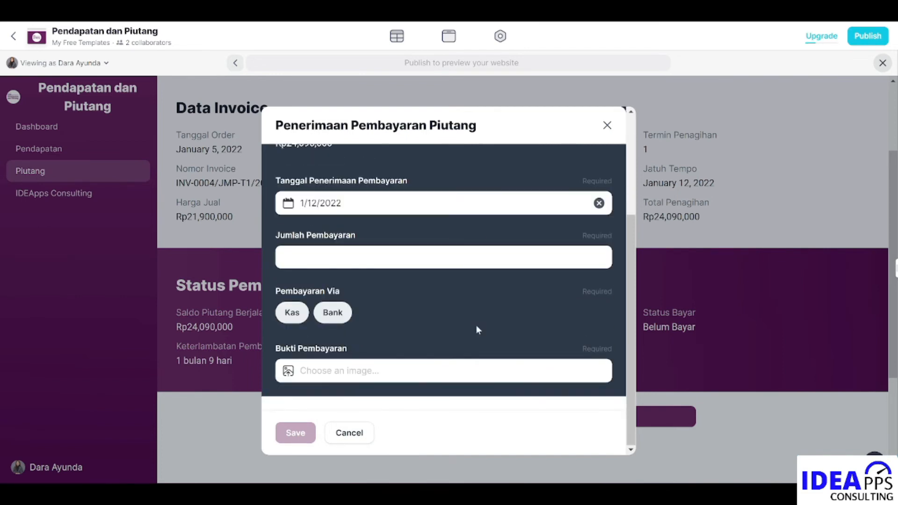
{"action": "scroll", "coordinate": [475, 325], "scroll_direction": "up", "scroll_amount": 1}
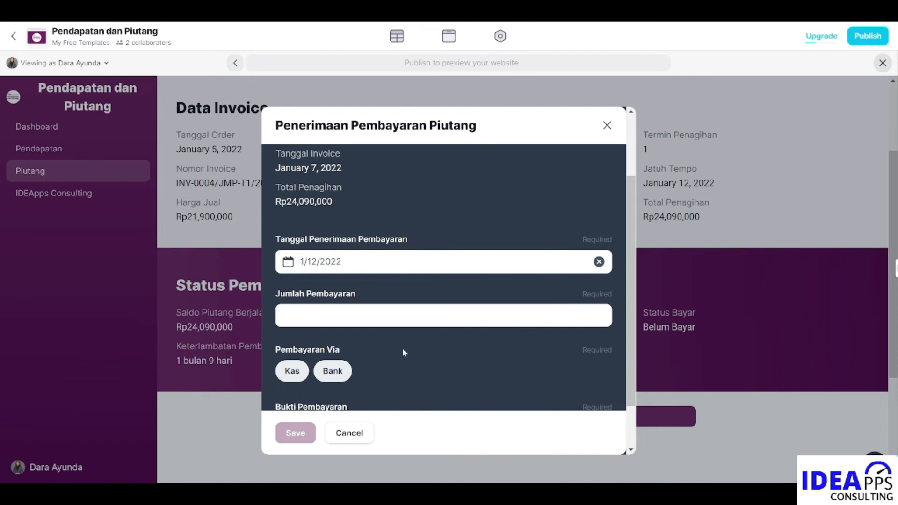
{"action": "left_click", "coordinate": [389, 317]}
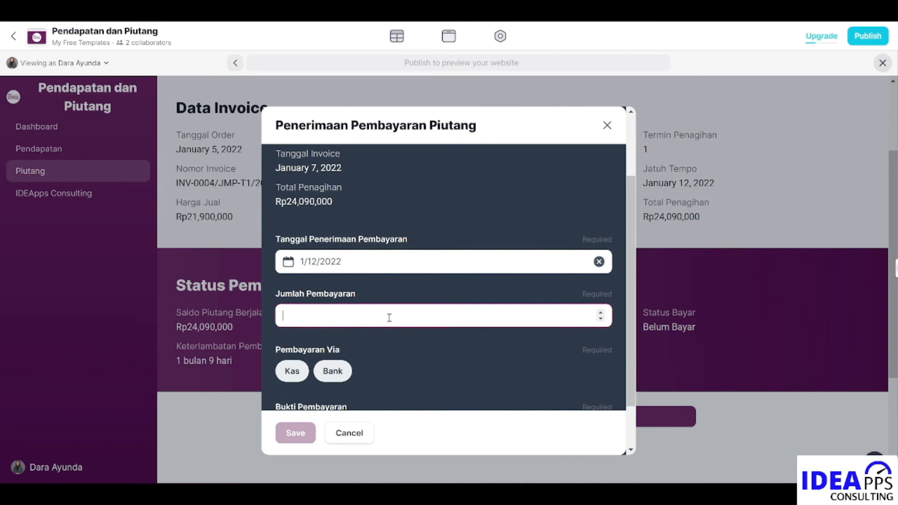
{"action": "type", "text": "24090000"}
{"action": "scroll", "coordinate": [404, 349], "scroll_direction": "down", "scroll_amount": 1}
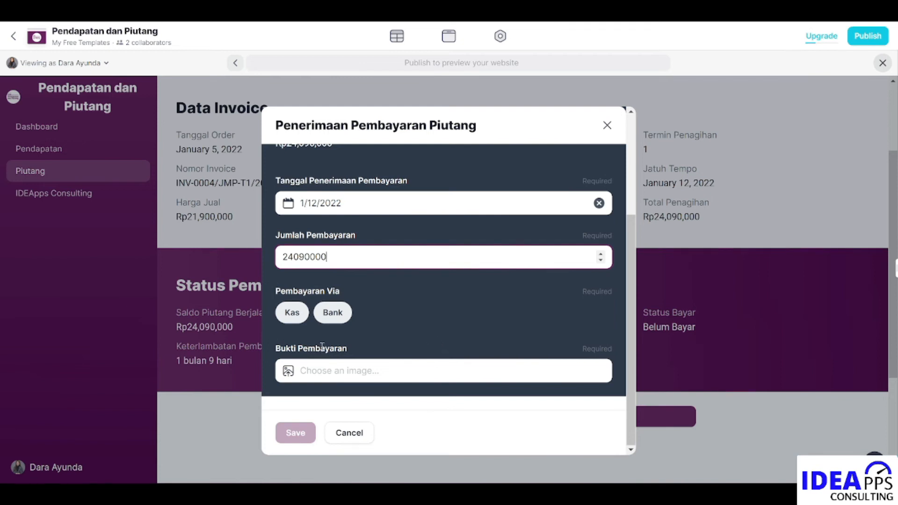
{"action": "left_click", "coordinate": [340, 319]}
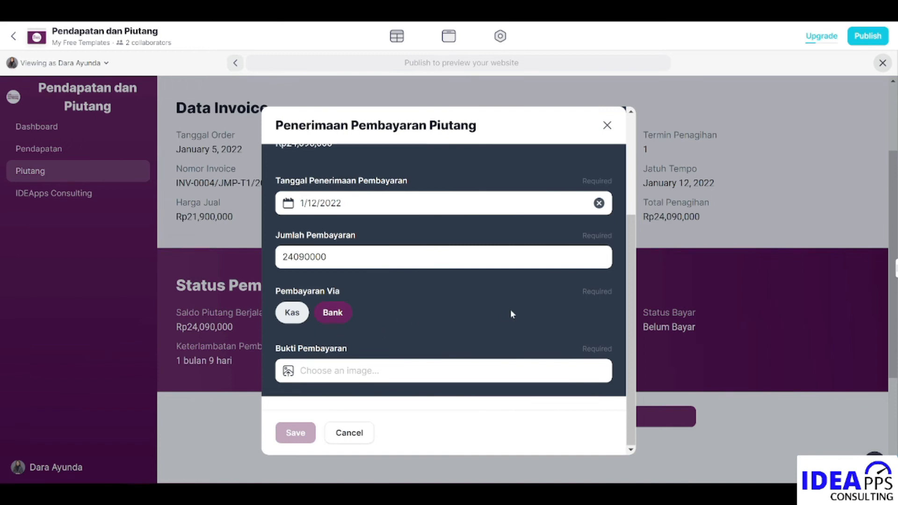
- Attach a JPG image as Bukti Pembayaran and save the payment receipt
{"action": "left_click", "coordinate": [401, 371]}
{"action": "double_click", "coordinate": [453, 363]}
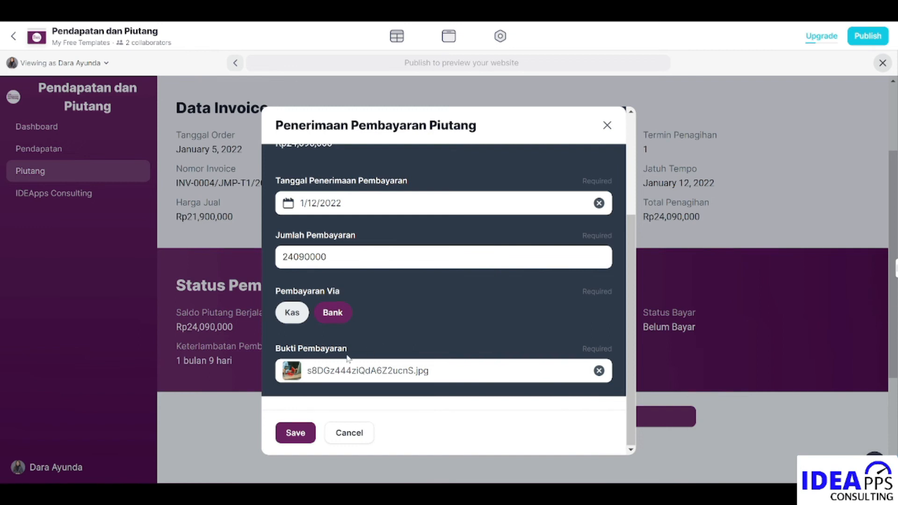
{"action": "left_click", "coordinate": [300, 433]}
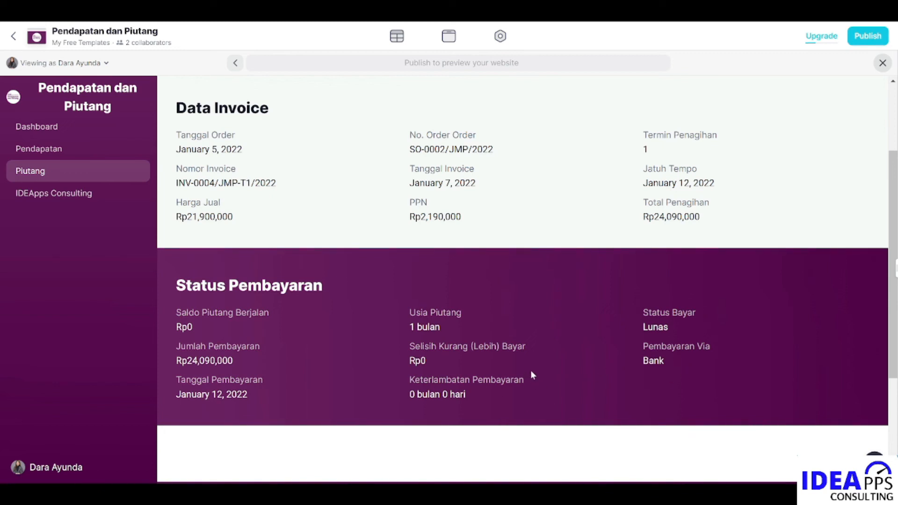
- Return to the Piutang overview and examine the updated Daftar Piutang and Penerimaan Pembayaran lists
{"action": "scroll", "coordinate": [513, 360], "scroll_direction": "up", "scroll_amount": 3}
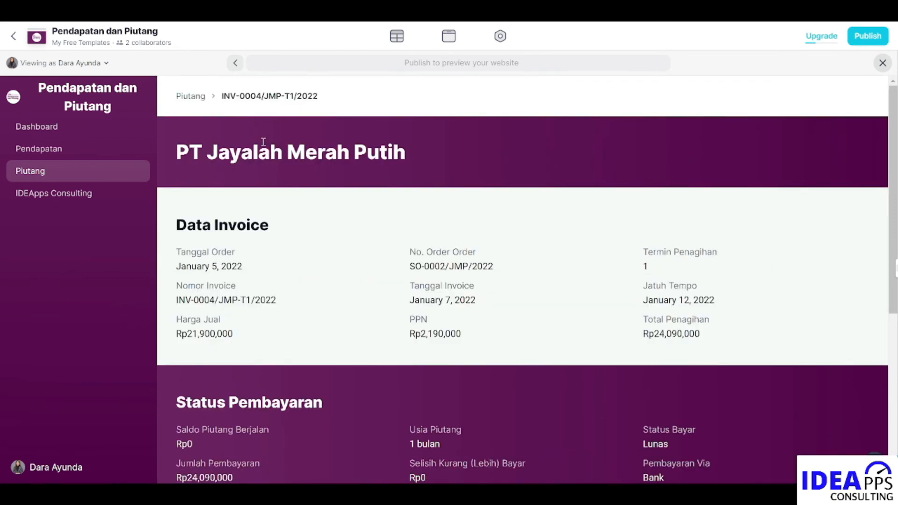
{"action": "left_click", "coordinate": [190, 97]}
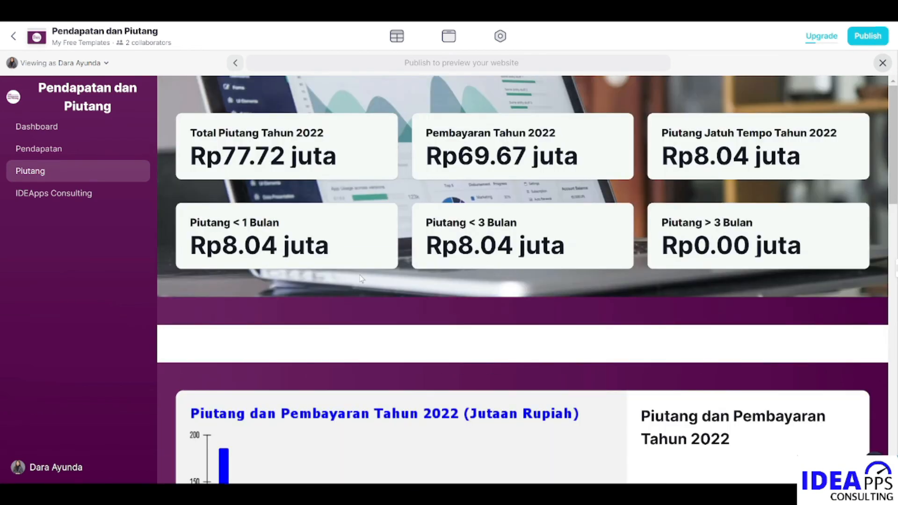
{"action": "scroll", "coordinate": [361, 279], "scroll_direction": "down", "scroll_amount": 10}
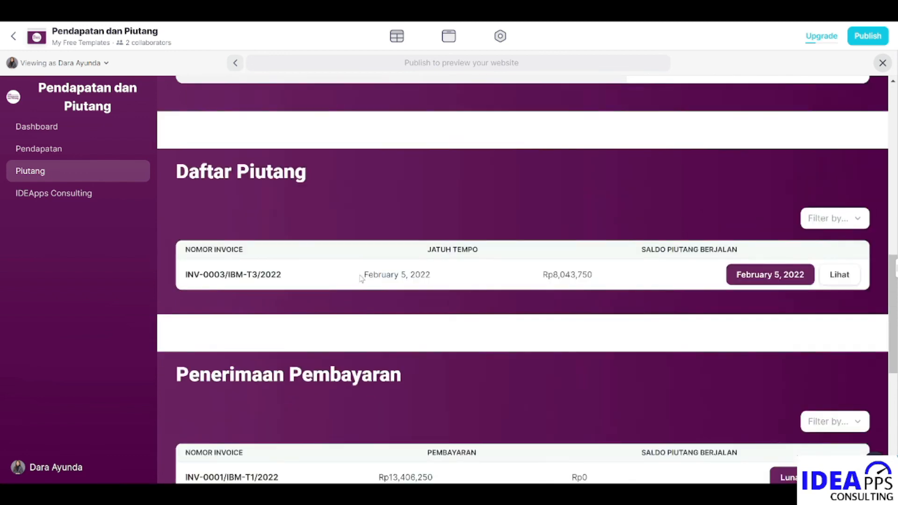
{"action": "scroll", "coordinate": [362, 279], "scroll_direction": "down", "scroll_amount": 6}
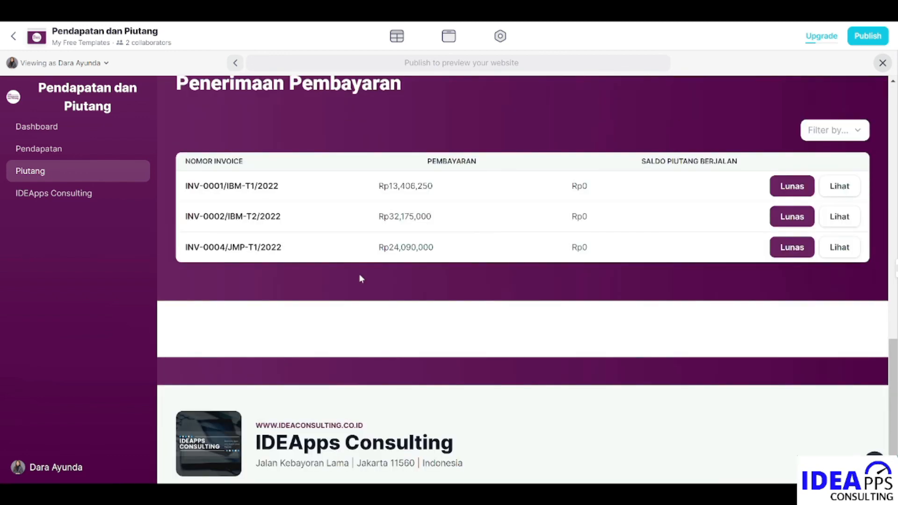
{"action": "scroll", "coordinate": [360, 279], "scroll_direction": "up", "scroll_amount": 1}
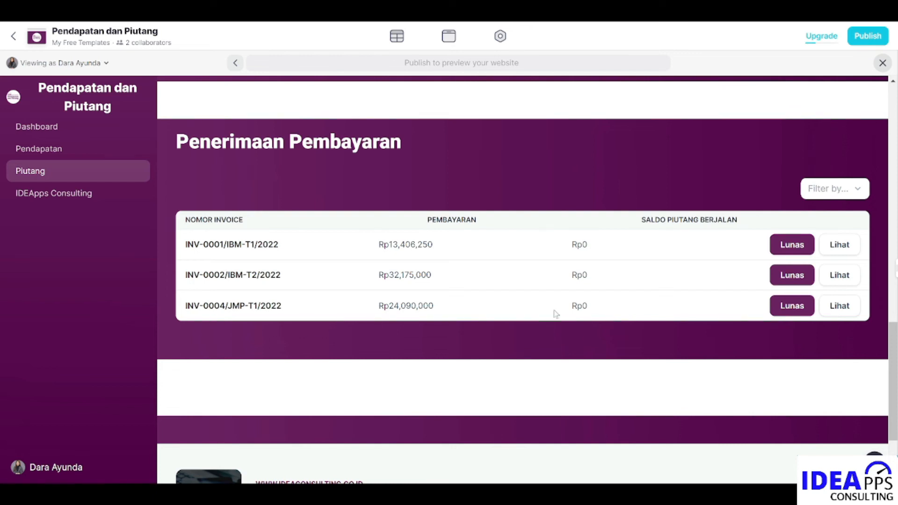
- Open PT Jayalah Merah Putih's invoice from Penerimaan Pembayaran, examine its Status Pembayaran, and return to the Piutang overview
{"action": "left_click", "coordinate": [844, 306]}
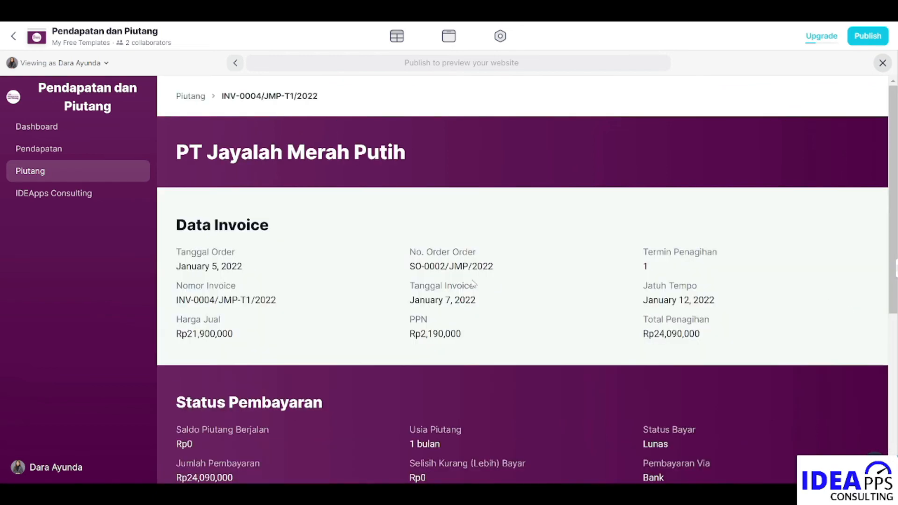
{"action": "scroll", "coordinate": [475, 283], "scroll_direction": "down", "scroll_amount": 5}
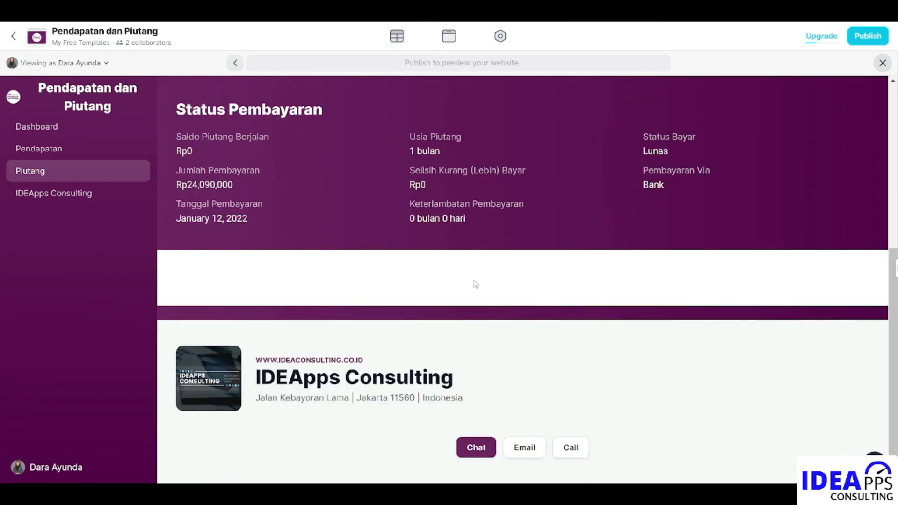
{"action": "scroll", "coordinate": [475, 283], "scroll_direction": "up", "scroll_amount": 5}
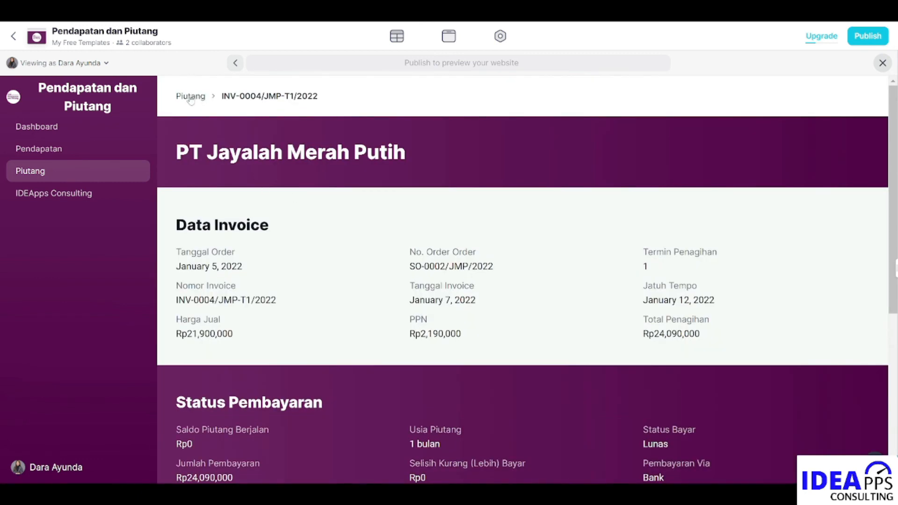
{"action": "left_click", "coordinate": [190, 96]}
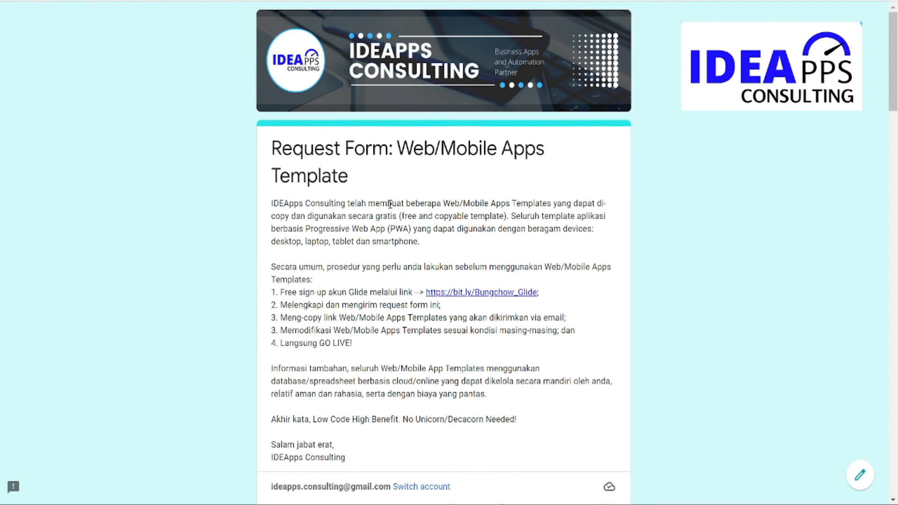
- Examine the Request Form: Web/Mobile Apps Template in Google Forms, including its instructions, required fields and app template choices
{"action": "scroll", "coordinate": [390, 204], "scroll_direction": "down", "scroll_amount": 1}
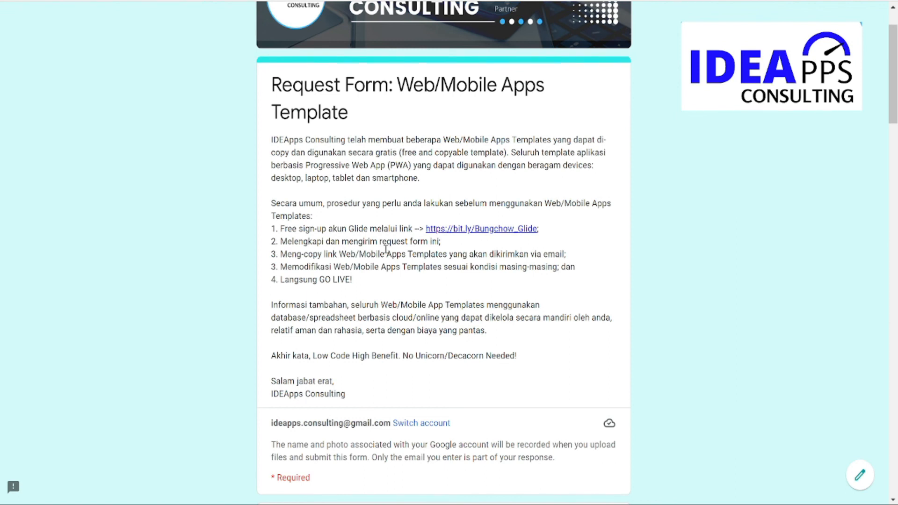
{"action": "scroll", "coordinate": [386, 249], "scroll_direction": "down", "scroll_amount": 3}
{"action": "scroll", "coordinate": [387, 253], "scroll_direction": "down", "scroll_amount": 8}
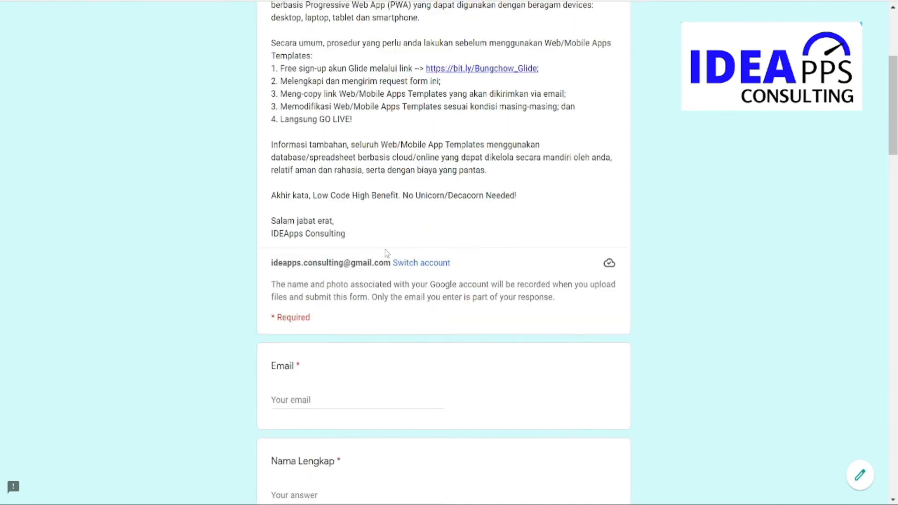
{"action": "scroll", "coordinate": [387, 253], "scroll_direction": "down", "scroll_amount": 8}
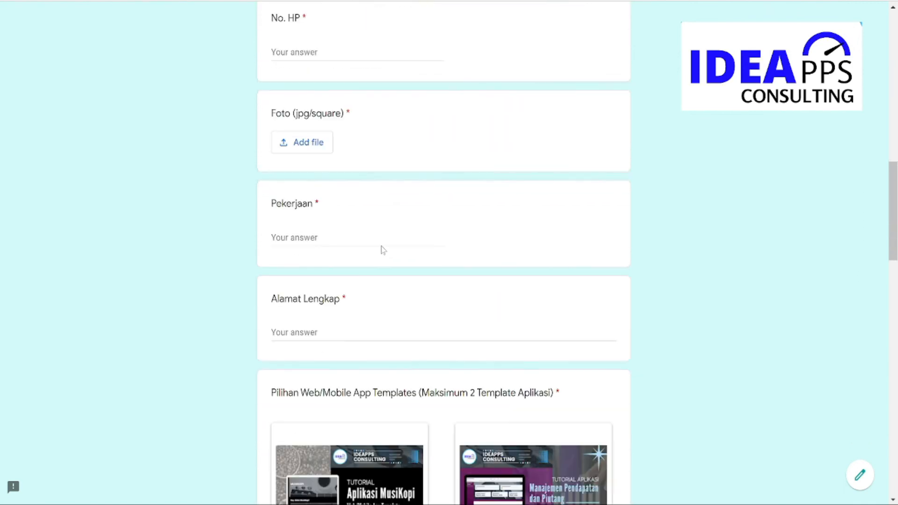
{"action": "scroll", "coordinate": [383, 249], "scroll_direction": "down", "scroll_amount": 1}
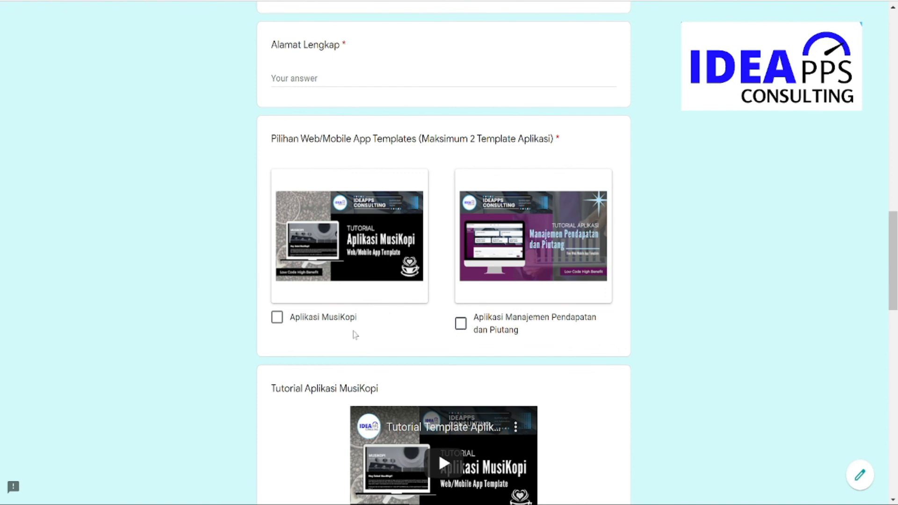
{"action": "scroll", "coordinate": [323, 318], "scroll_direction": "up", "scroll_amount": 4}
{"action": "scroll", "coordinate": [323, 313], "scroll_direction": "up", "scroll_amount": 15}
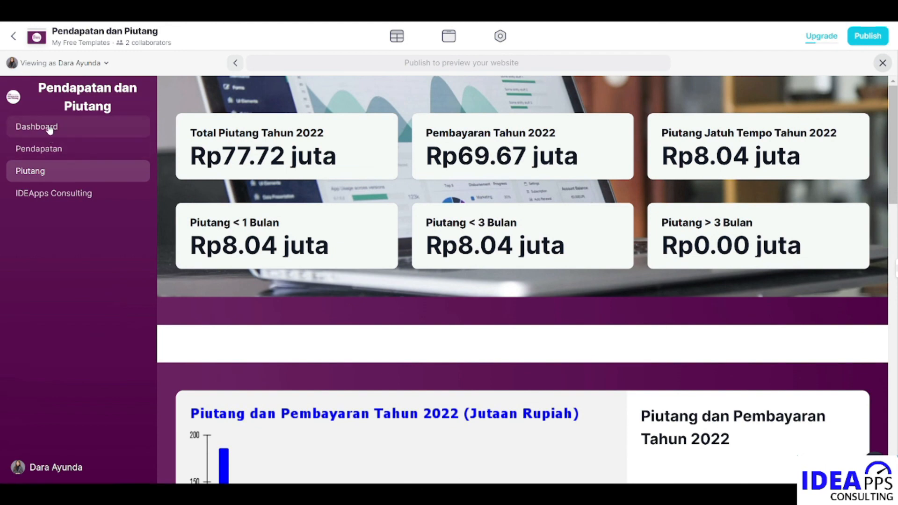
- Switch back to the Pendapatan dan Piutang preview in Glide and open its IDEApps Consulting page
{"action": "left_click", "coordinate": [21, 127]}
{"action": "left_click", "coordinate": [54, 194]}
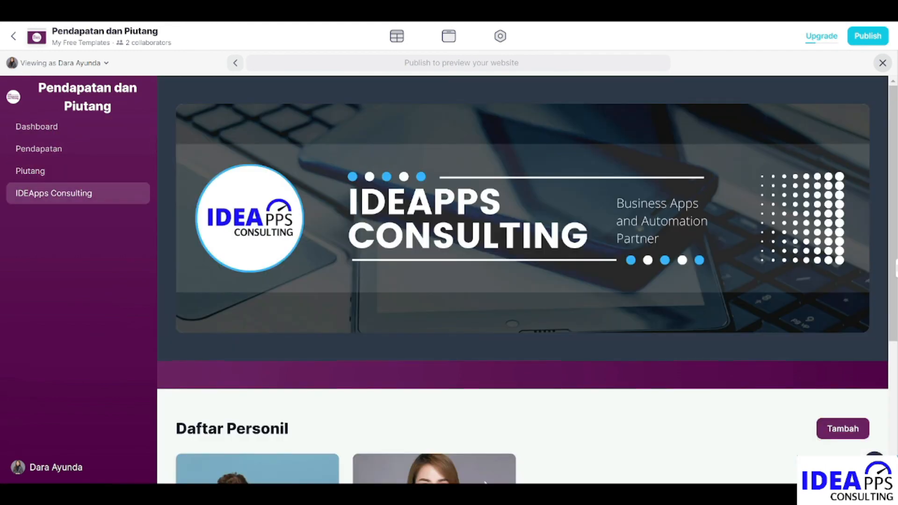